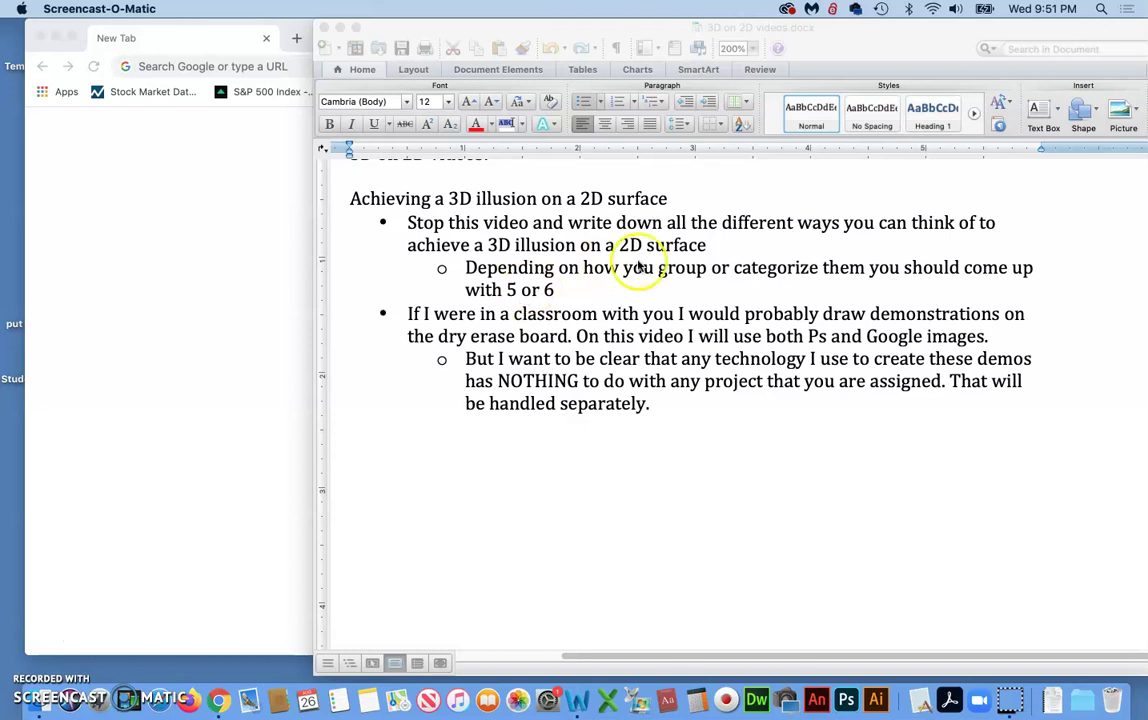
- Select the new 'Scale Change' bullet in the Word outline, then launch Photoshop
scroll(640, 258, down, 3)
scroll(640, 258, right, 1)
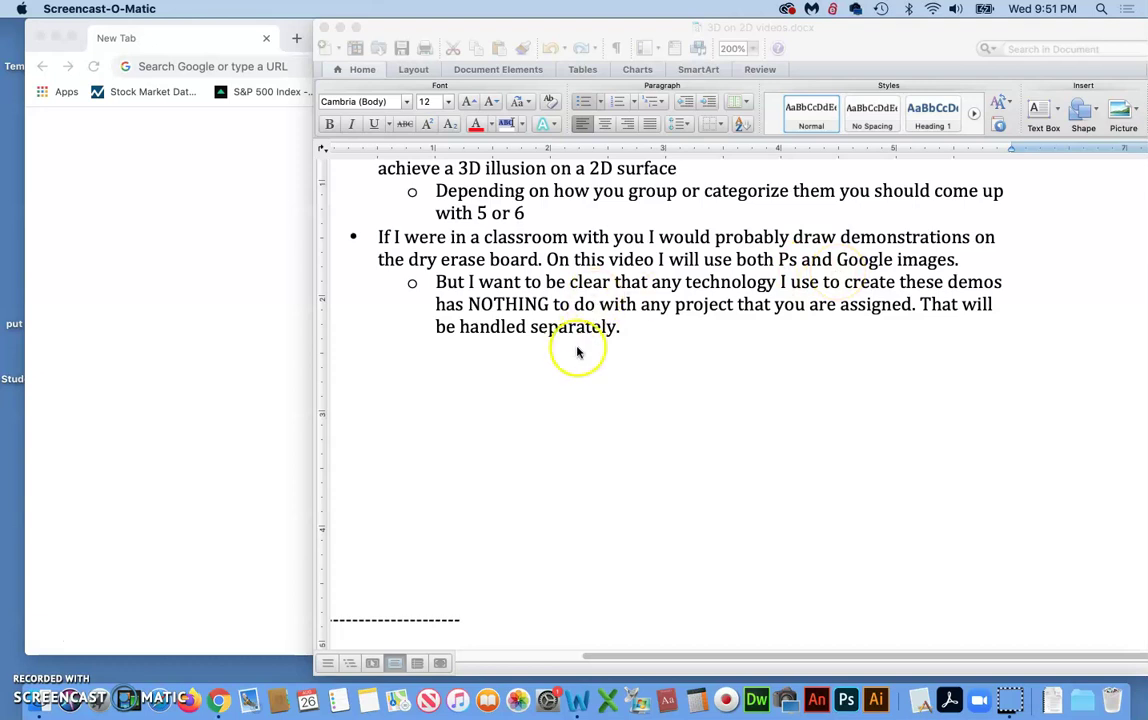
scroll(577, 351, down, 1)
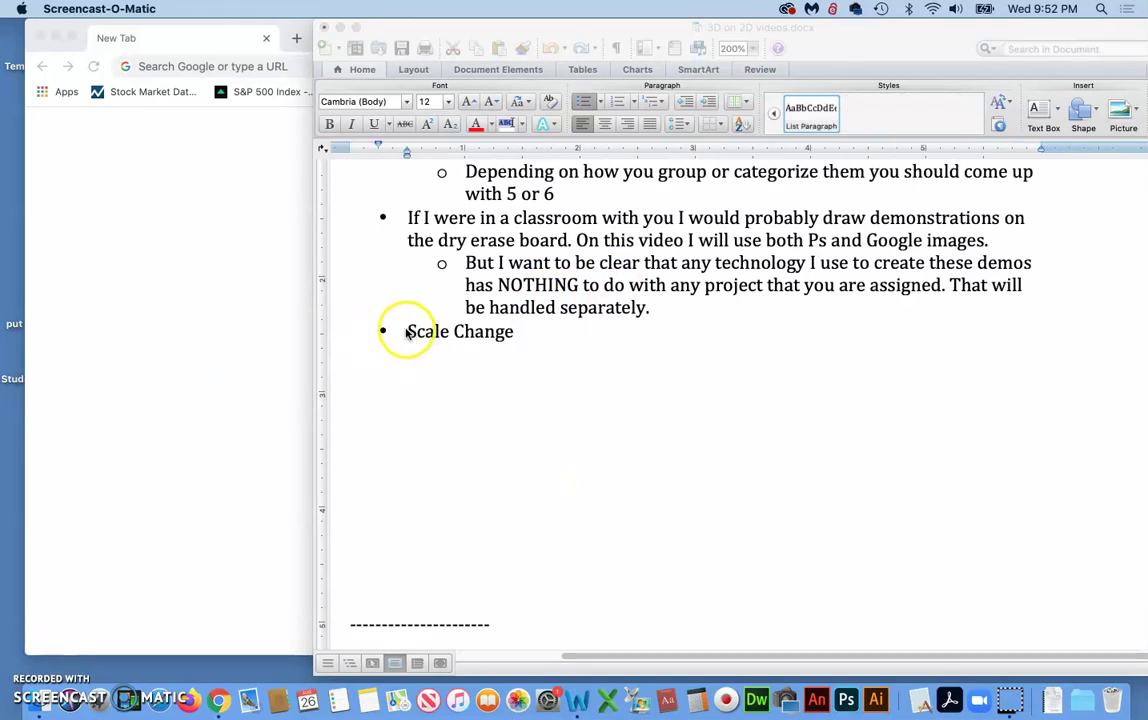
click(406, 331)
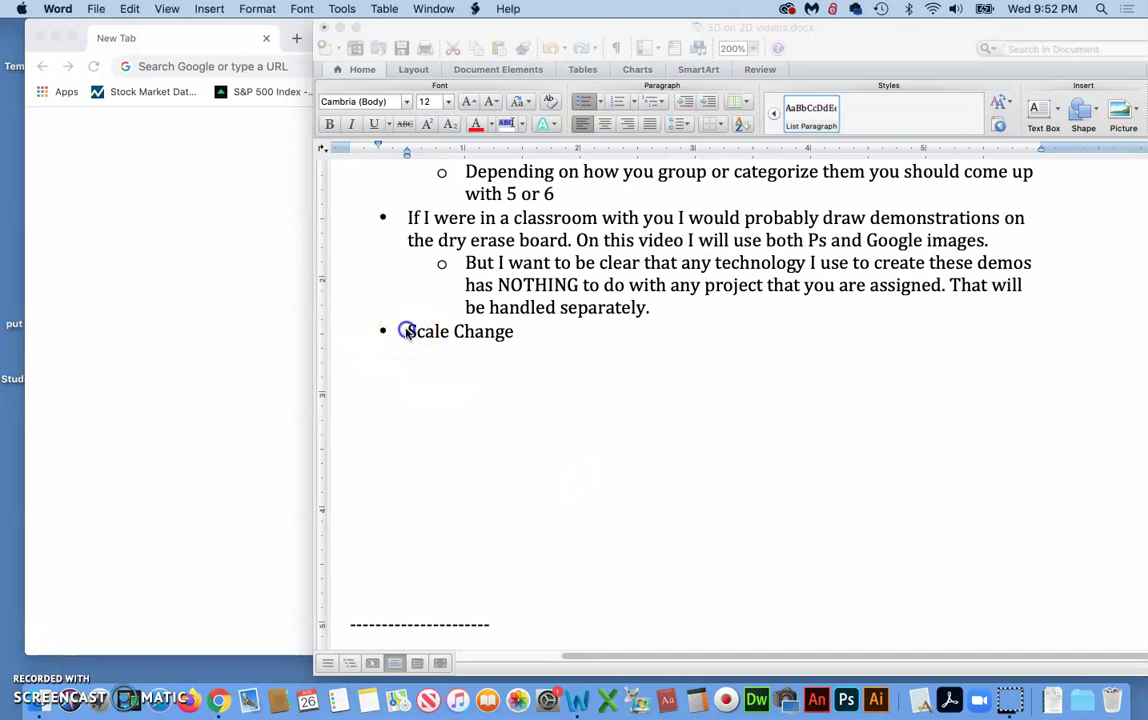
triple_click(407, 332)
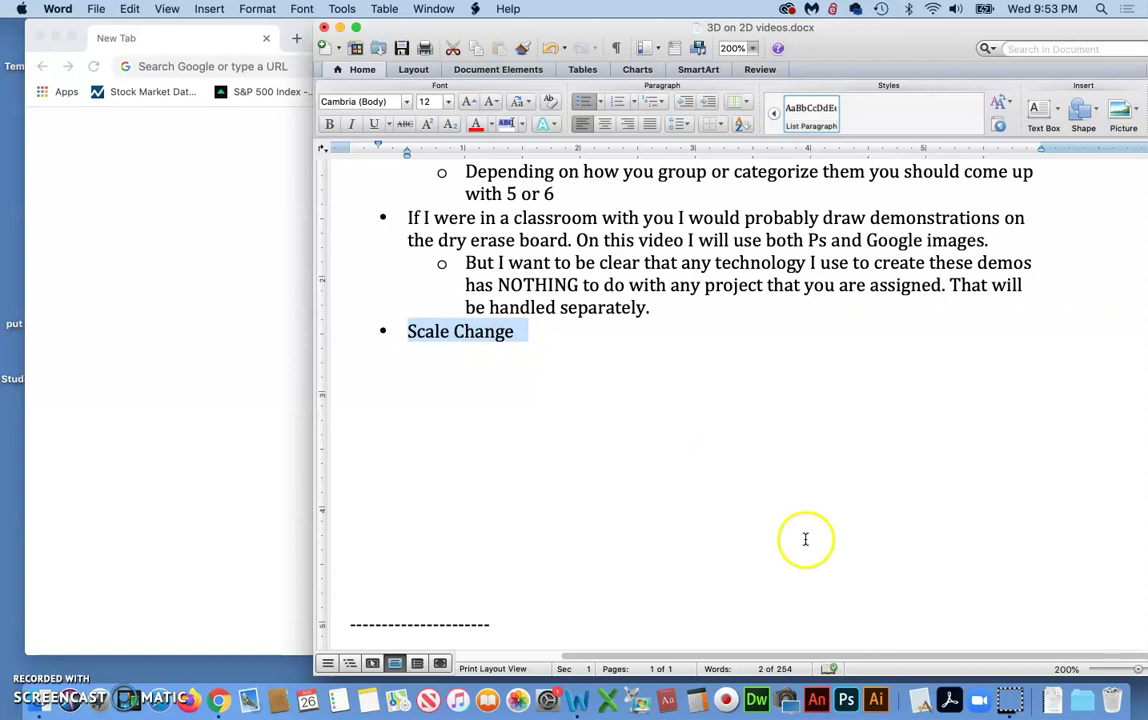
click(845, 699)
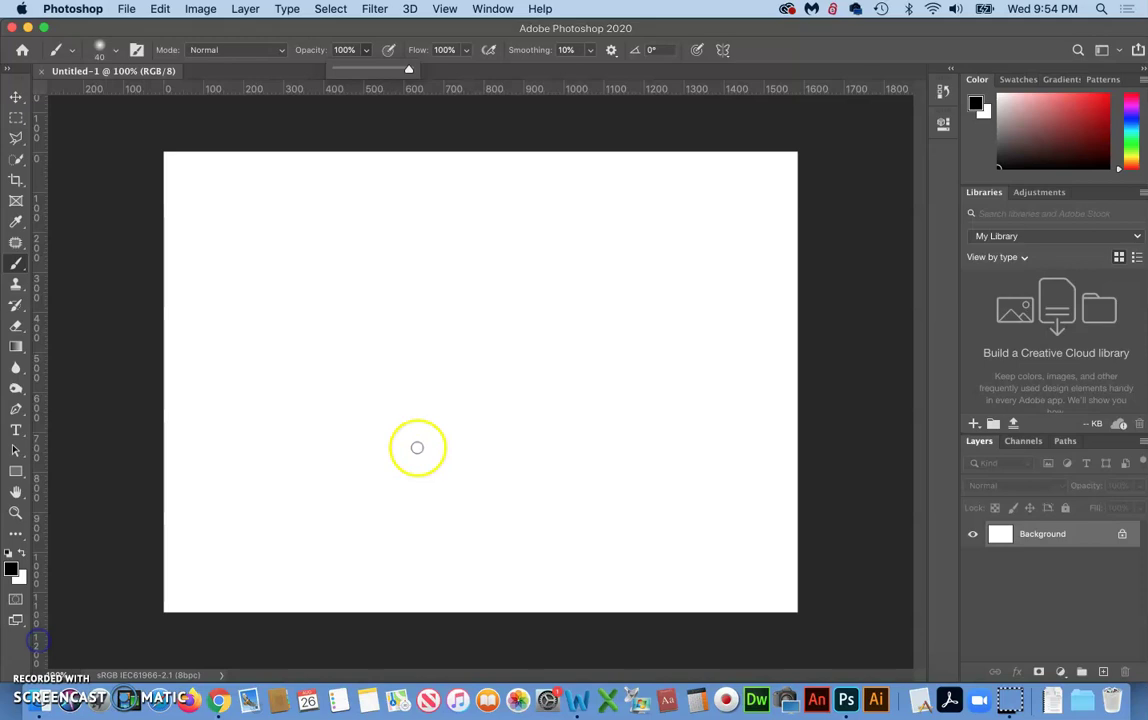
- Brush a black rectangle outline on the new Photoshop canvas
mouse_move(391, 425)
mouse_down()
mouse_move(392, 531)
mouse_move(652, 518)
mouse_move(642, 414)
mouse_move(527, 431)
mouse_move(387, 430)
mouse_up()
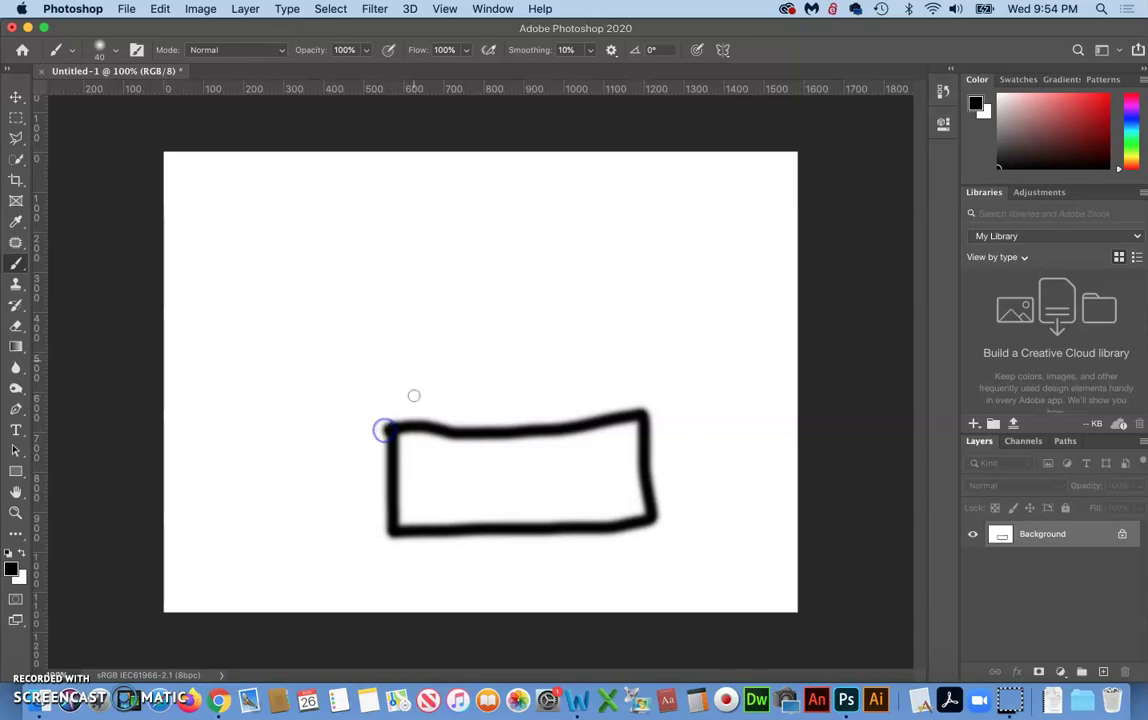
mouse_move(461, 308)
mouse_down()
mouse_move(461, 342)
mouse_move(553, 336)
mouse_move(552, 303)
mouse_move(459, 307)
mouse_up()
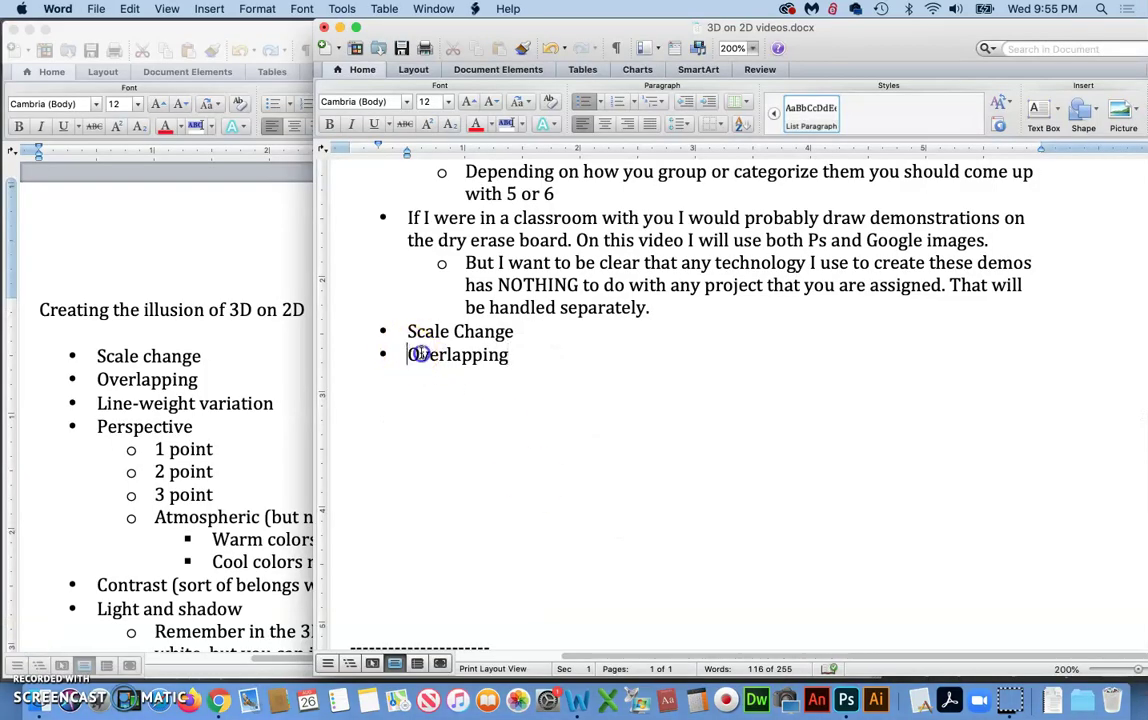
- Select the 'Overlapping' bullet in Word, then brush a second rectangle on the canvas's right side
drag(472, 352, 589, 351)
click(36, 645)
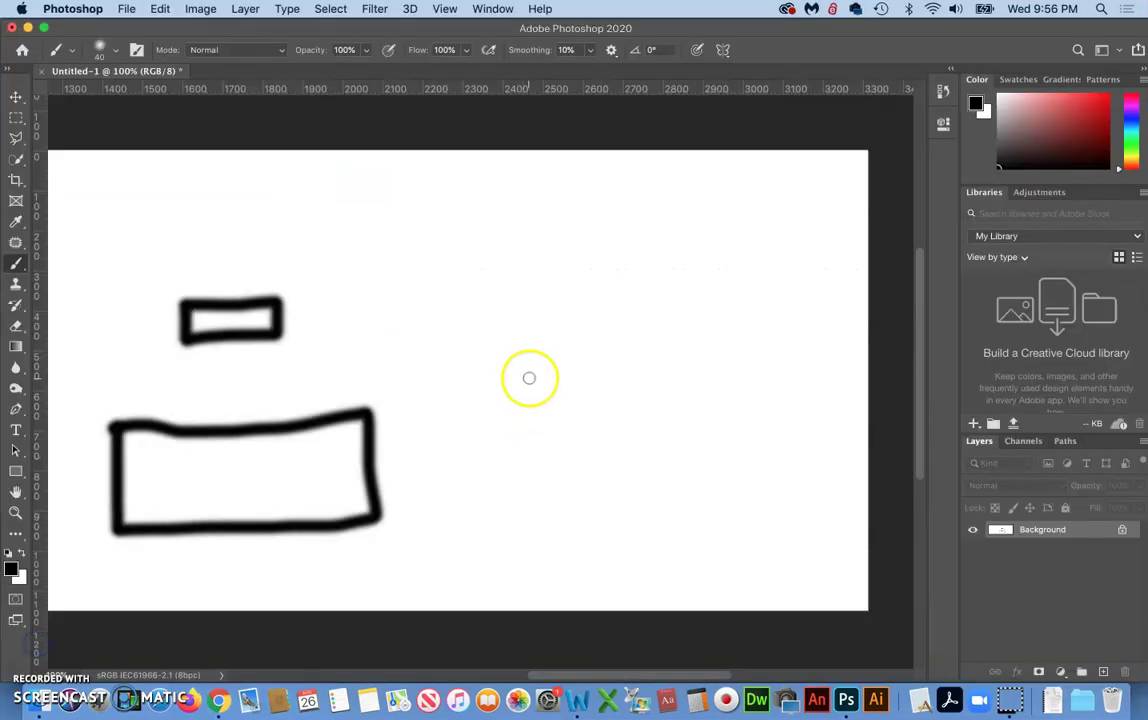
mouse_move(519, 350)
mouse_down()
mouse_move(528, 474)
mouse_move(782, 461)
mouse_move(760, 326)
mouse_move(748, 320)
mouse_move(519, 342)
mouse_up()
- Paint a tilted rectangle crossing the right-hand rectangle
mouse_move(566, 223)
mouse_down()
mouse_move(594, 397)
mouse_move(860, 371)
mouse_move(812, 169)
mouse_move(573, 215)
mouse_up()
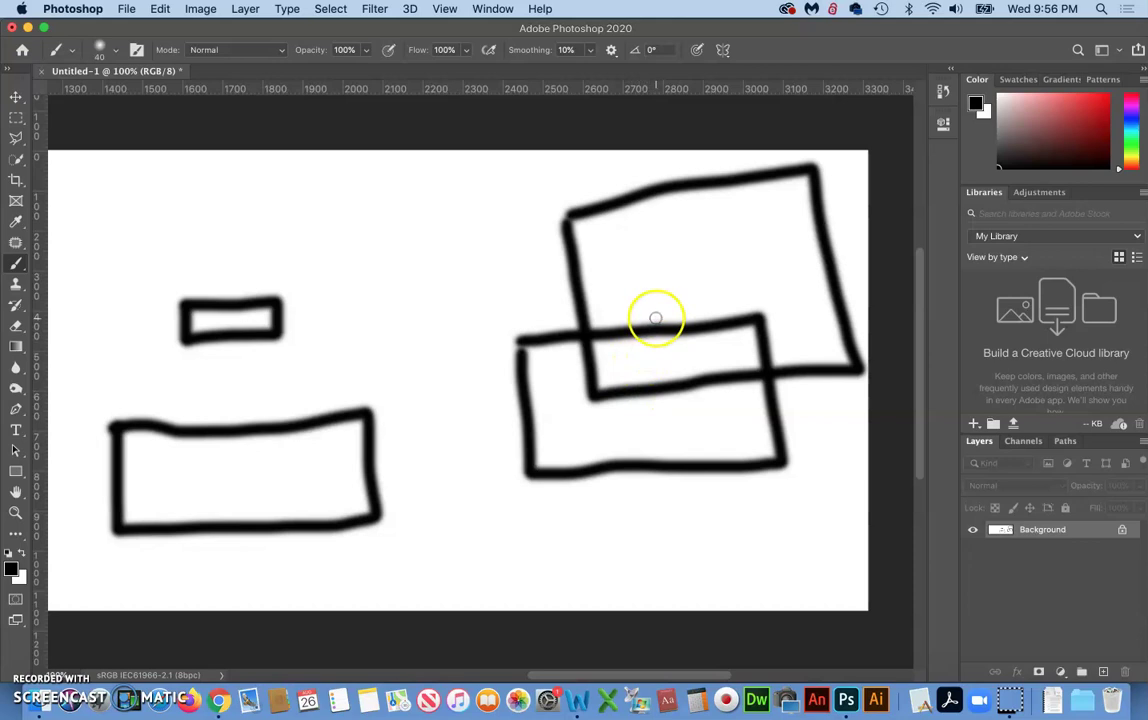
scroll(580, 293, right, 2)
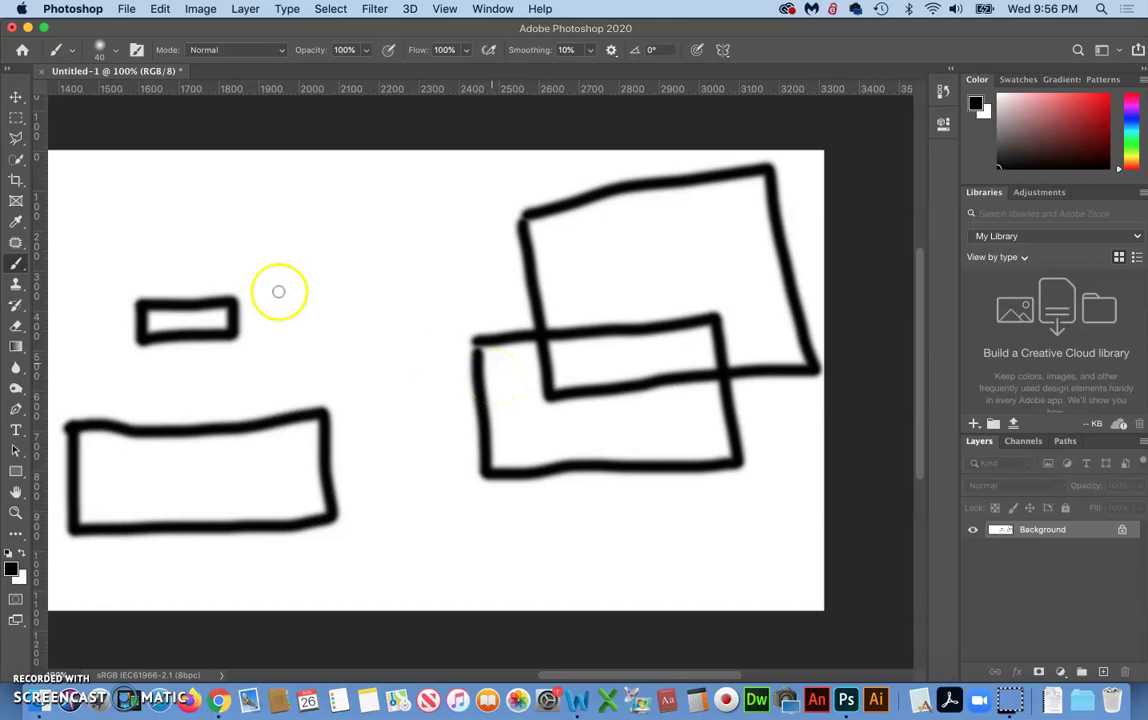
- Erase the back rectangle's hidden lines inside the front rectangle so the front one sits on top
key(e)
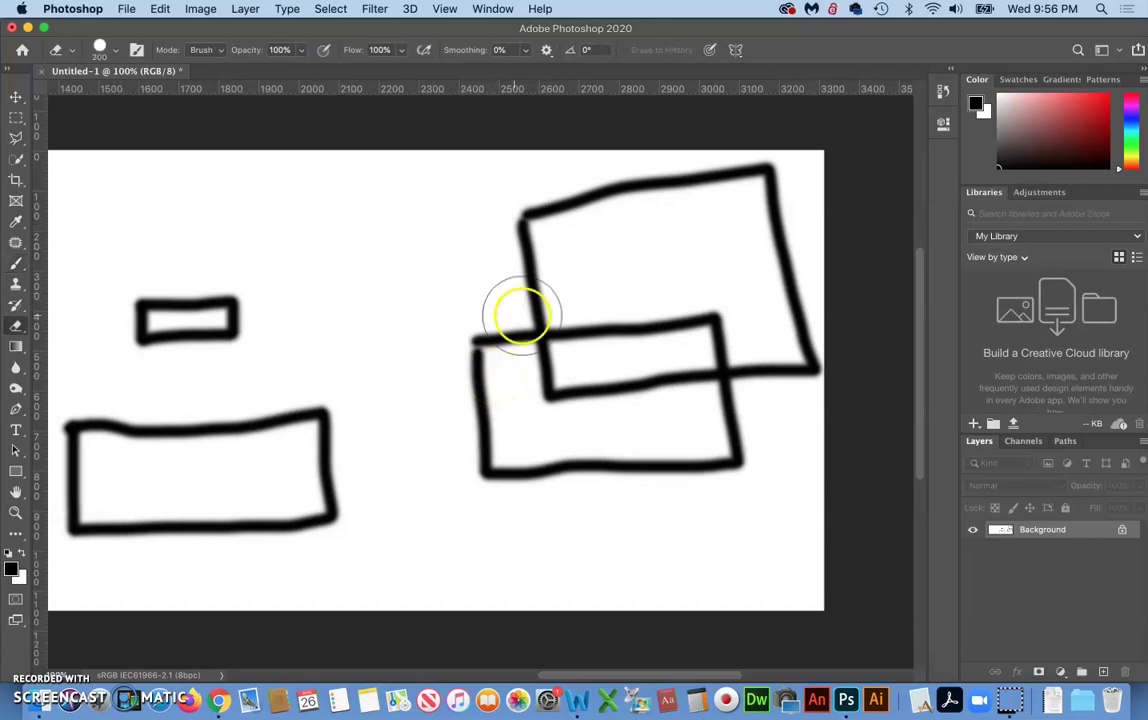
drag(545, 381, 674, 376)
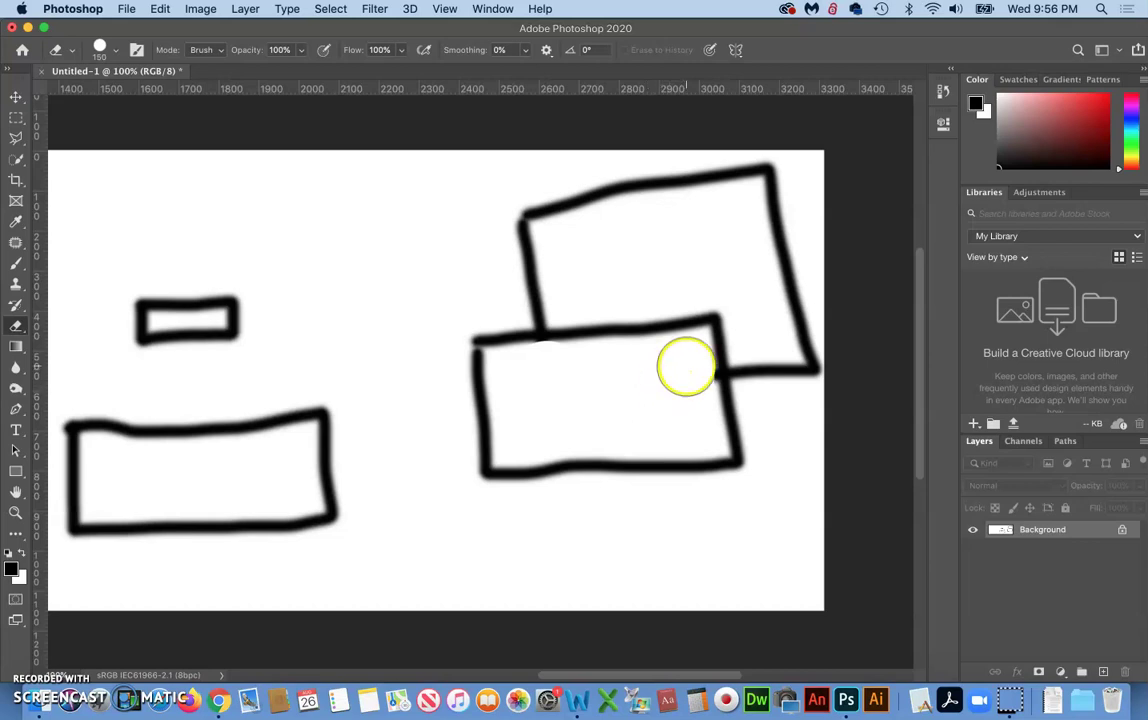
mouse_move(684, 364)
mouse_down()
mouse_move(687, 384)
mouse_move(684, 374)
mouse_up()
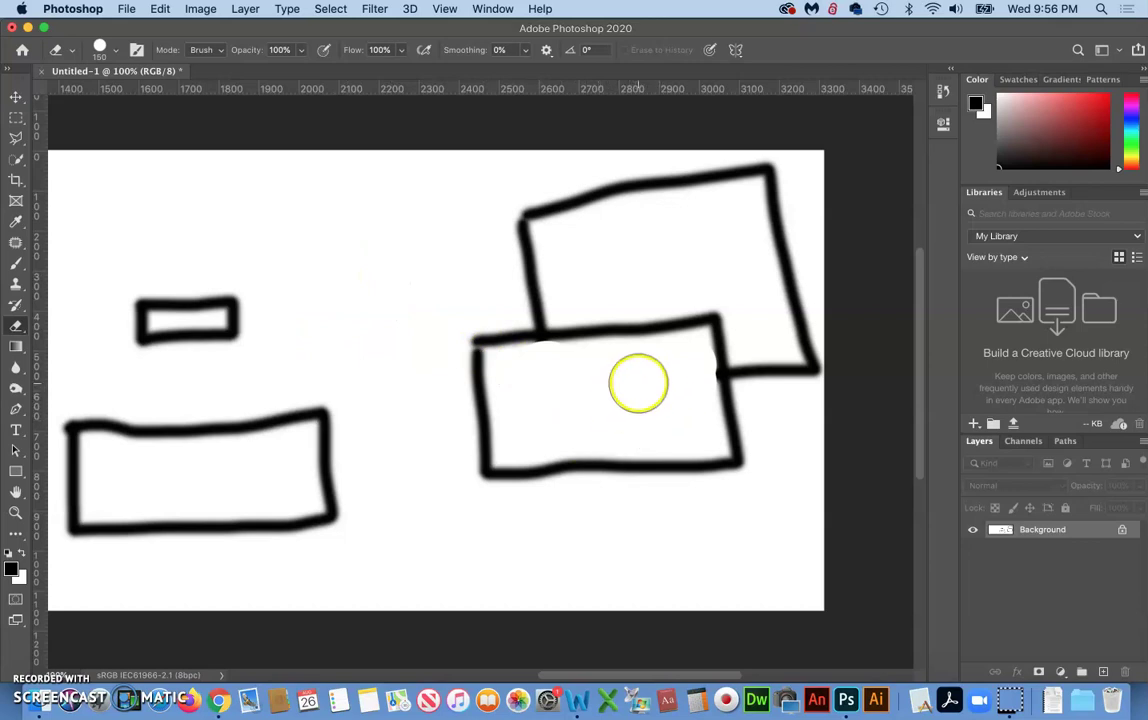
key(h)
drag(128, 378, 528, 356)
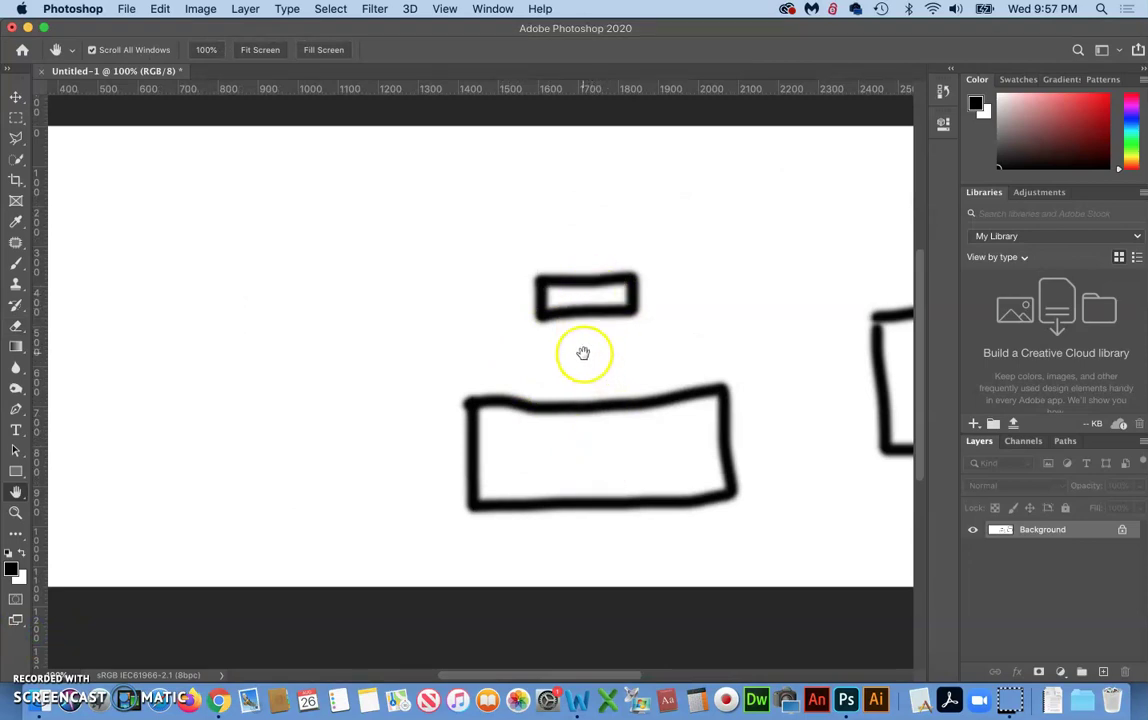
- Paint a thick-lined rectangle on the left and a thin 10-pixel small rectangle above it
drag(585, 354, 669, 333)
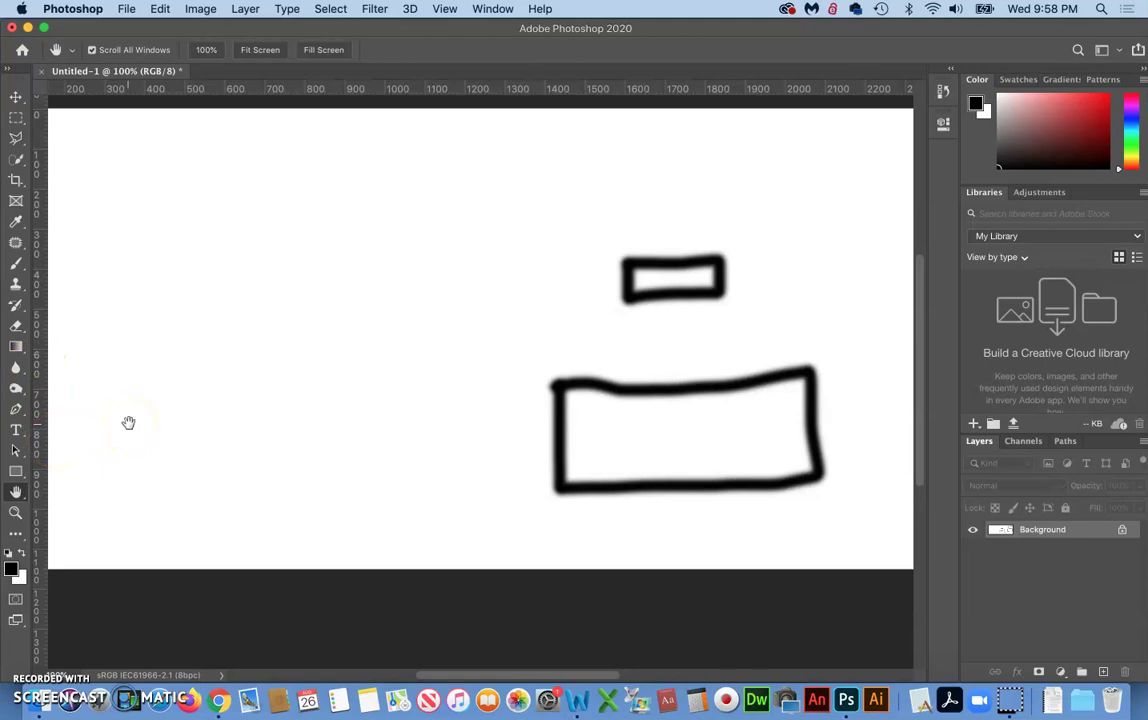
key(b)
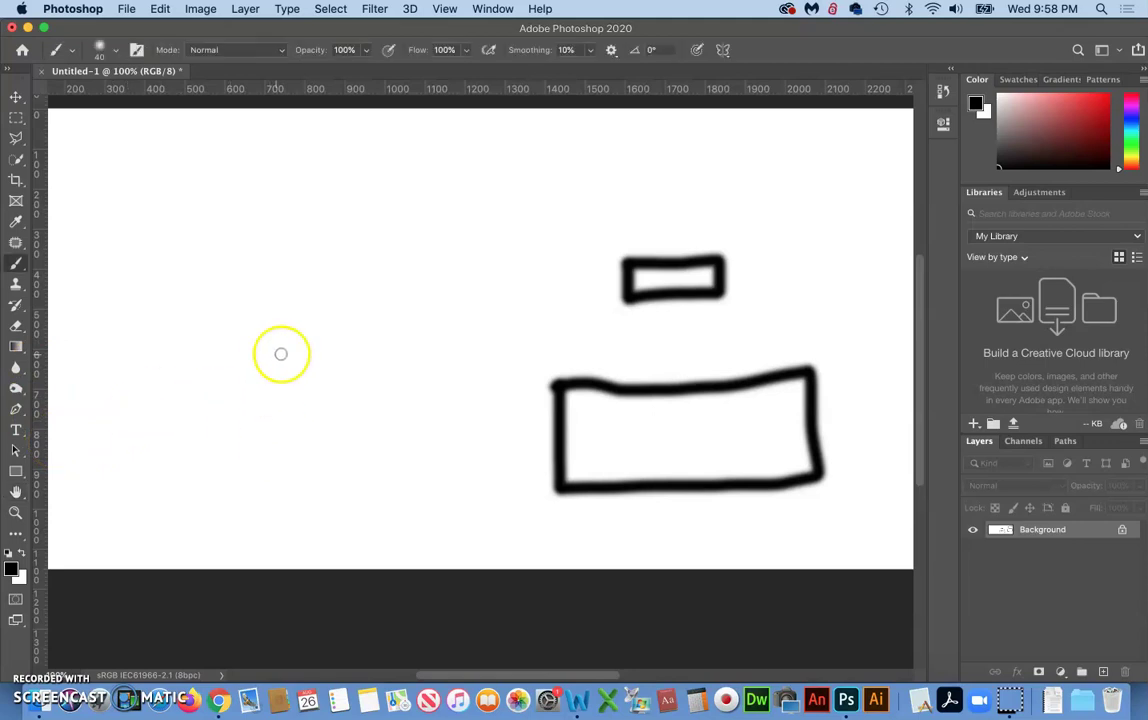
mouse_move(139, 365)
mouse_down()
mouse_move(377, 371)
mouse_move(369, 493)
mouse_move(110, 484)
mouse_move(114, 368)
mouse_up()
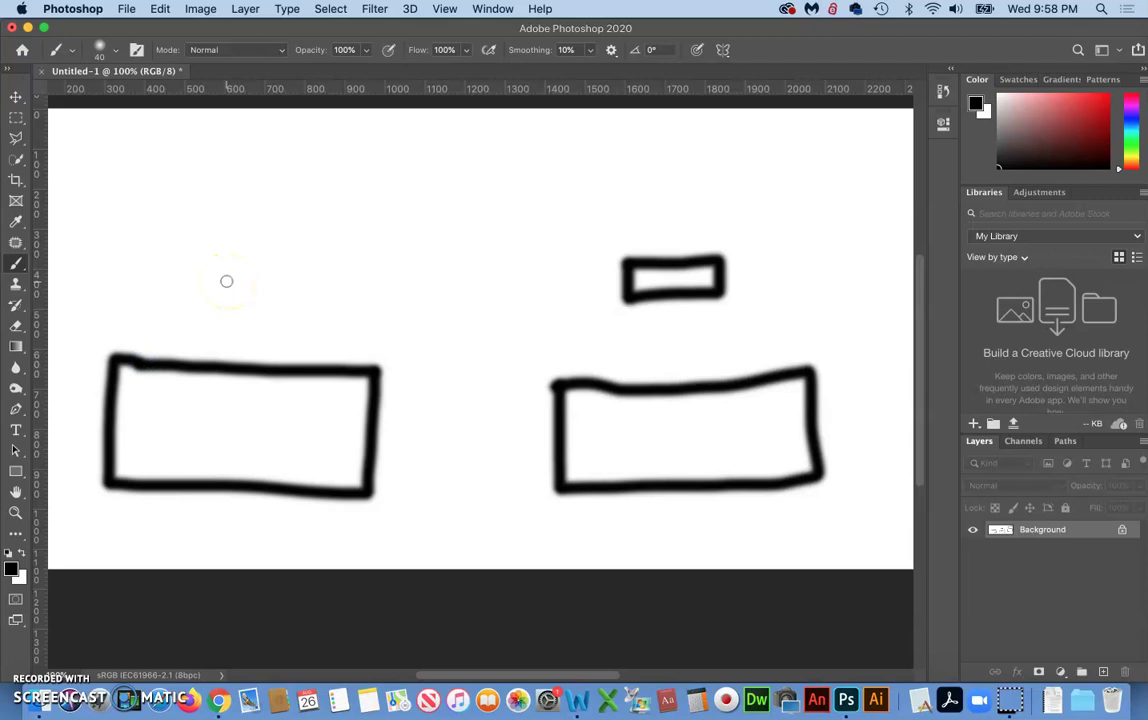
mouse_move(210, 274)
mouse_down()
mouse_move(200, 272)
mouse_move(277, 280)
mouse_move(294, 238)
mouse_move(200, 225)
mouse_up()
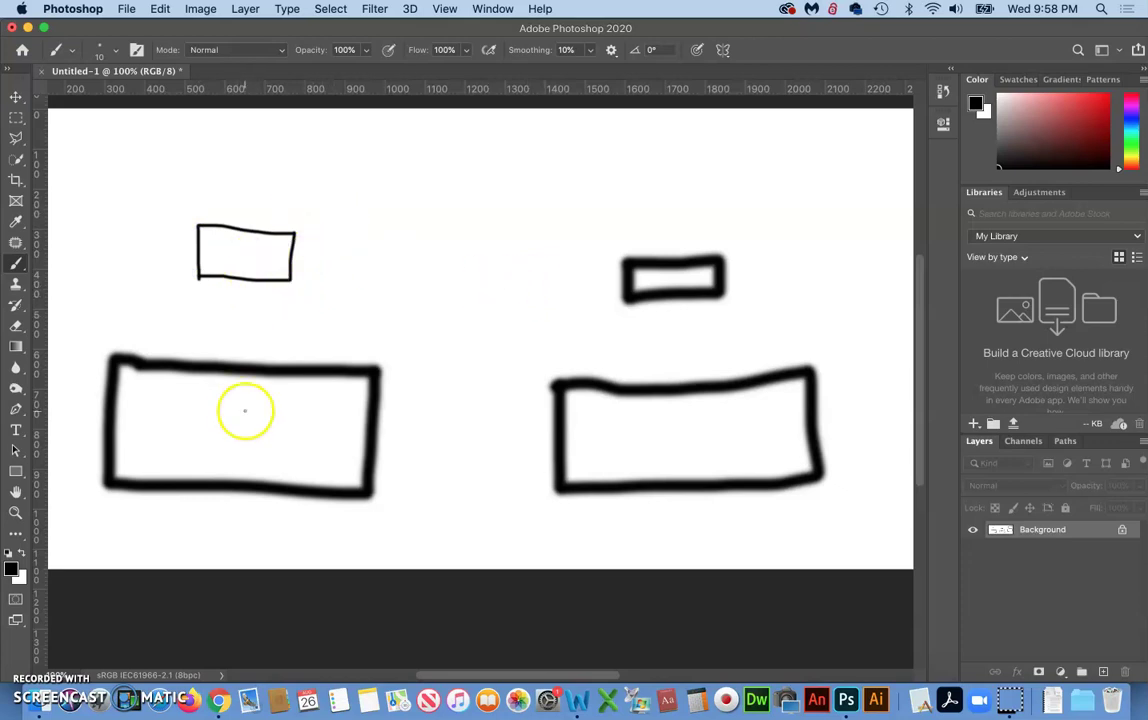
- Return to Word and start a new line under the 'Perspective' bullet
click(578, 699)
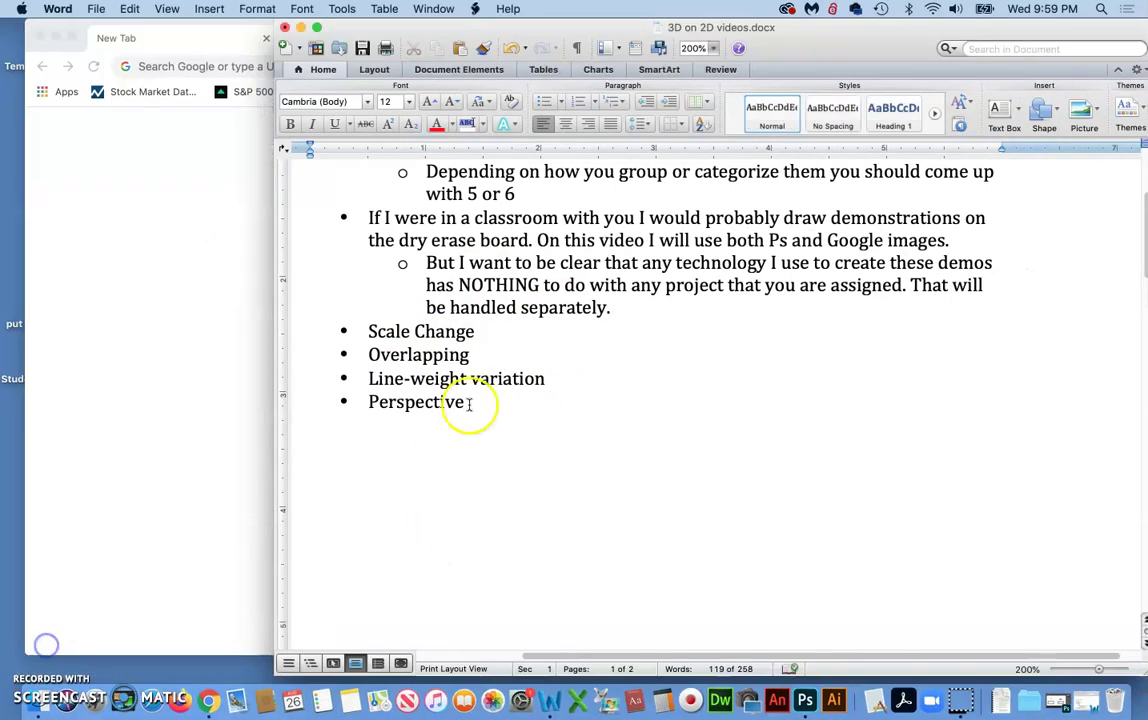
key(Return)
key(Return)
key(Return)
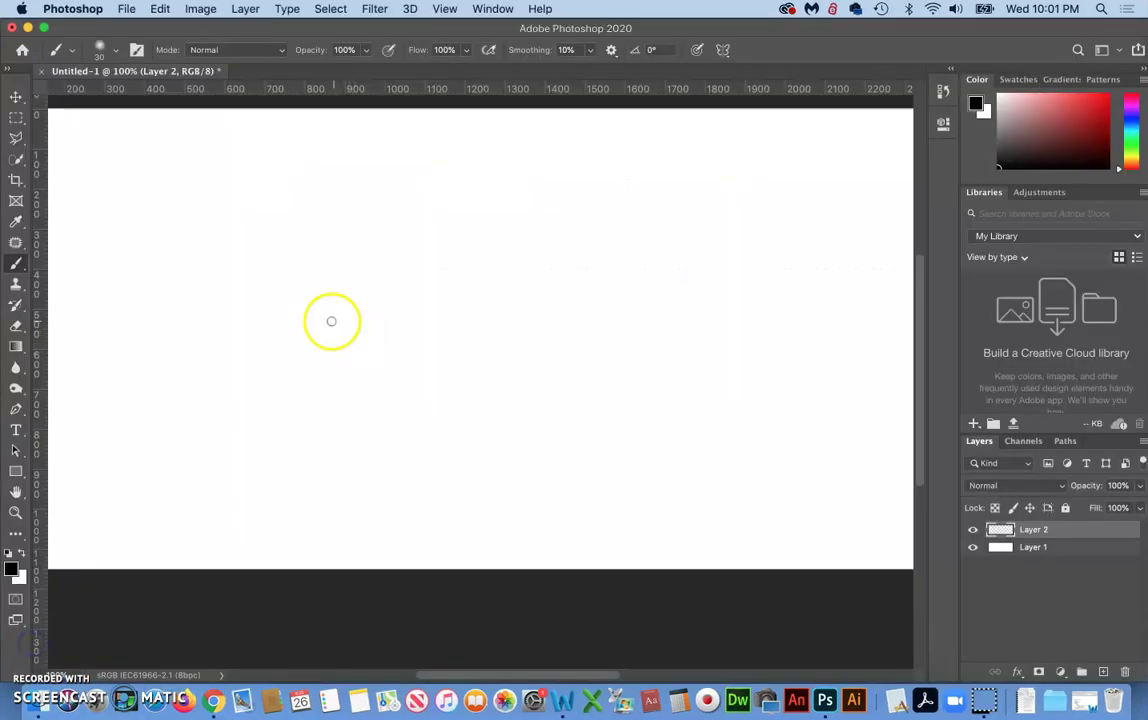
- Sketch a front-facing box with a receding top and an angled cube, then return to Word's Perspective line
mouse_move(263, 316)
mouse_down()
mouse_move(260, 435)
mouse_move(295, 456)
mouse_move(436, 456)
mouse_move(436, 315)
mouse_move(268, 318)
mouse_move(327, 248)
mouse_move(385, 246)
mouse_move(425, 299)
mouse_up()
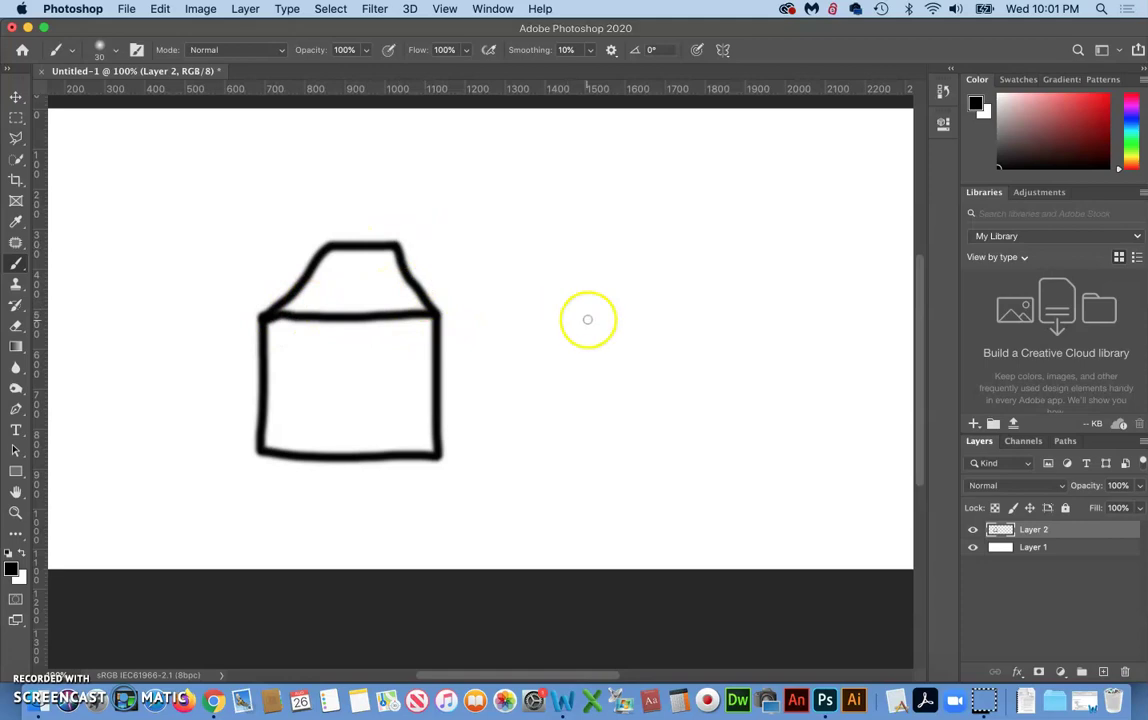
mouse_move(559, 282)
mouse_down()
mouse_move(558, 377)
mouse_move(645, 402)
mouse_move(659, 392)
mouse_move(659, 279)
mouse_move(566, 254)
mouse_move(556, 292)
mouse_up()
mouse_move(661, 274)
mouse_down()
mouse_move(730, 230)
mouse_move(733, 355)
mouse_move(678, 382)
mouse_up()
mouse_move(731, 229)
mouse_down()
mouse_move(624, 211)
mouse_move(549, 255)
mouse_up()
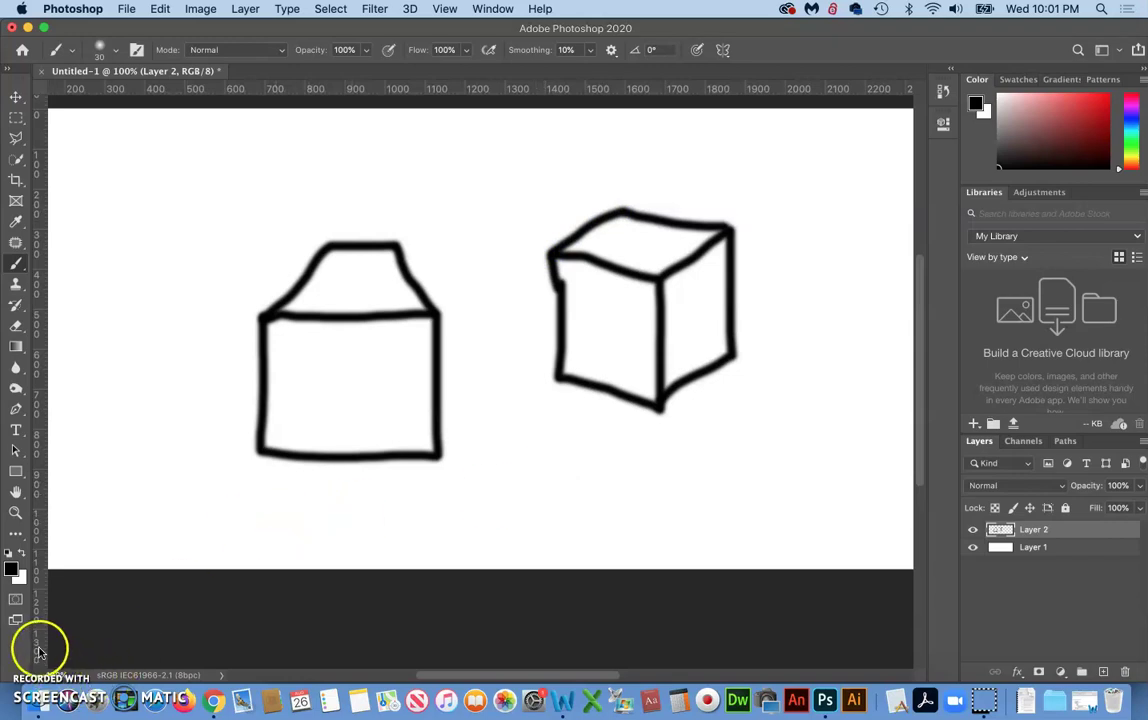
key(super+Tab)
click(416, 401)
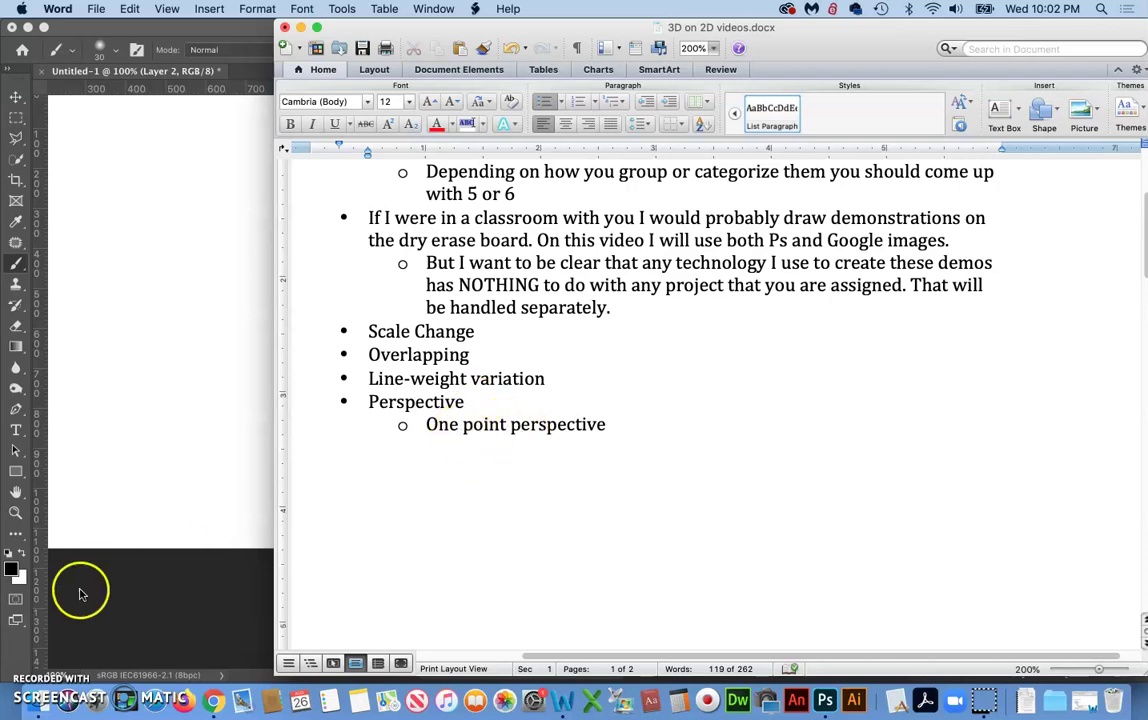
- Mark the vanishing point with a pink brush dot above the square
click(30, 580)
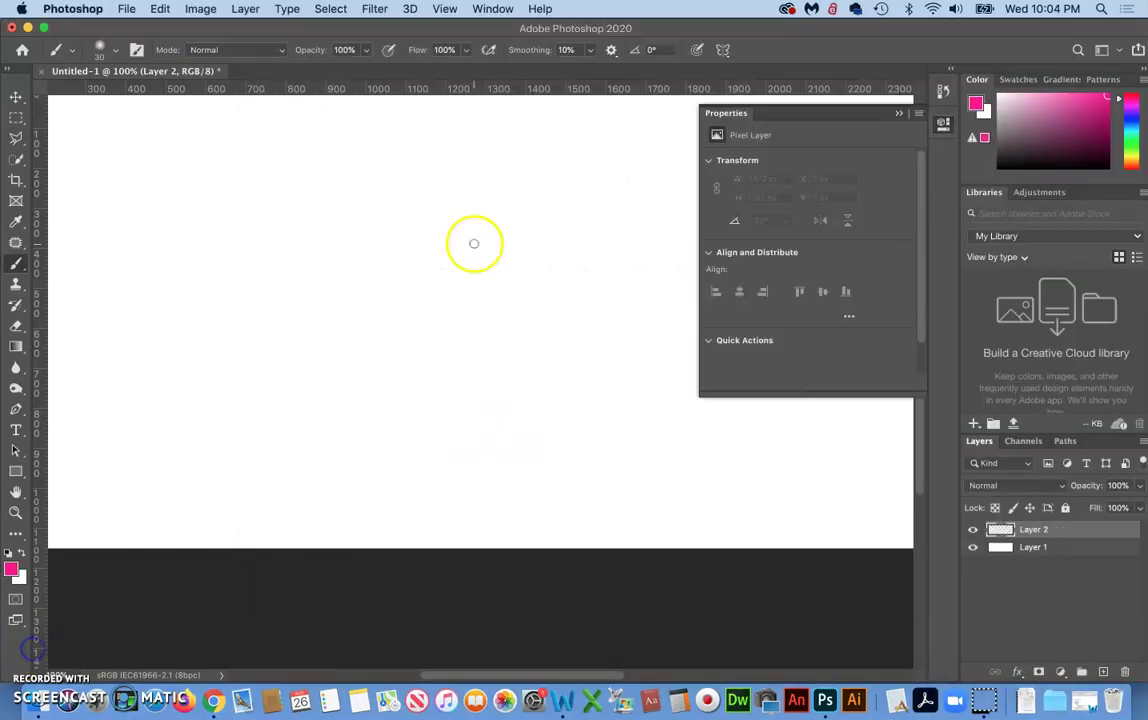
click(476, 199)
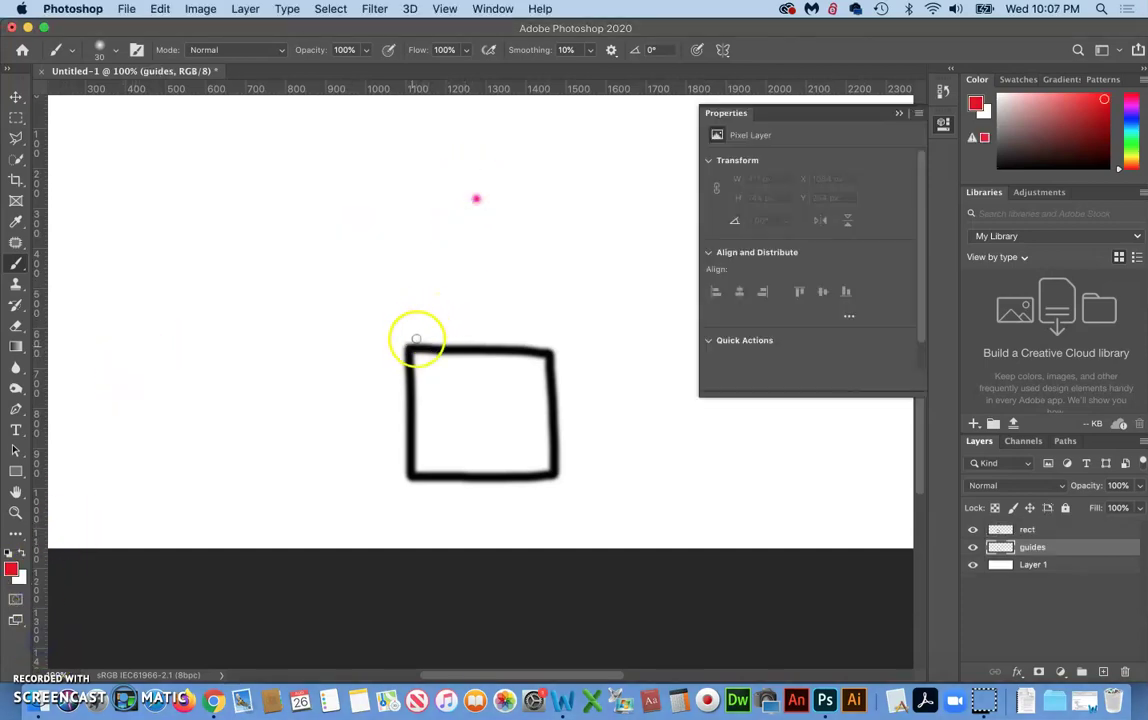
- Draw red guides to the vanishing point, trace the box top's receding edges in black, then hide the guides
drag(407, 343, 471, 196)
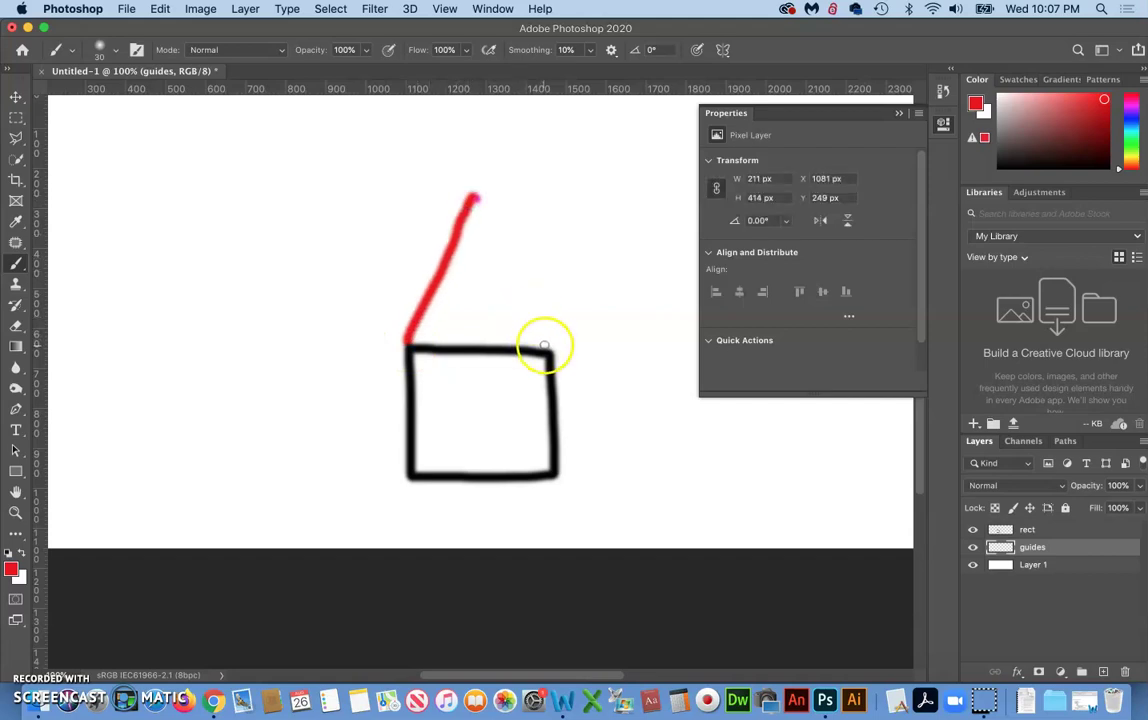
drag(548, 346, 477, 182)
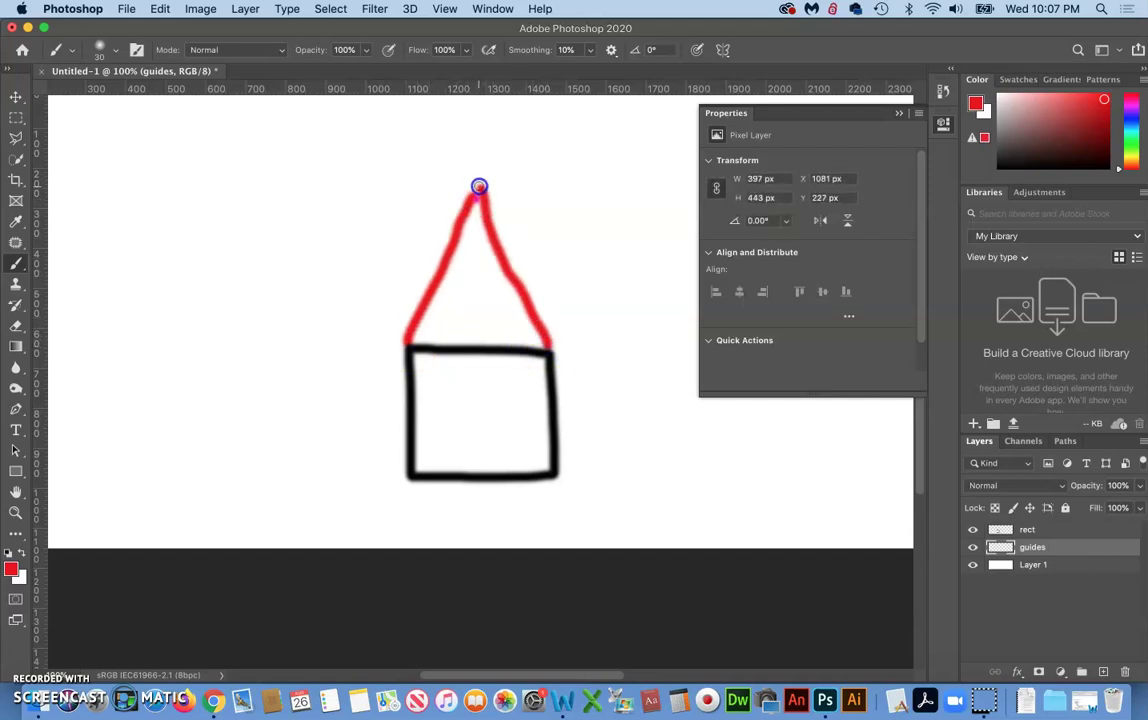
click(1033, 530)
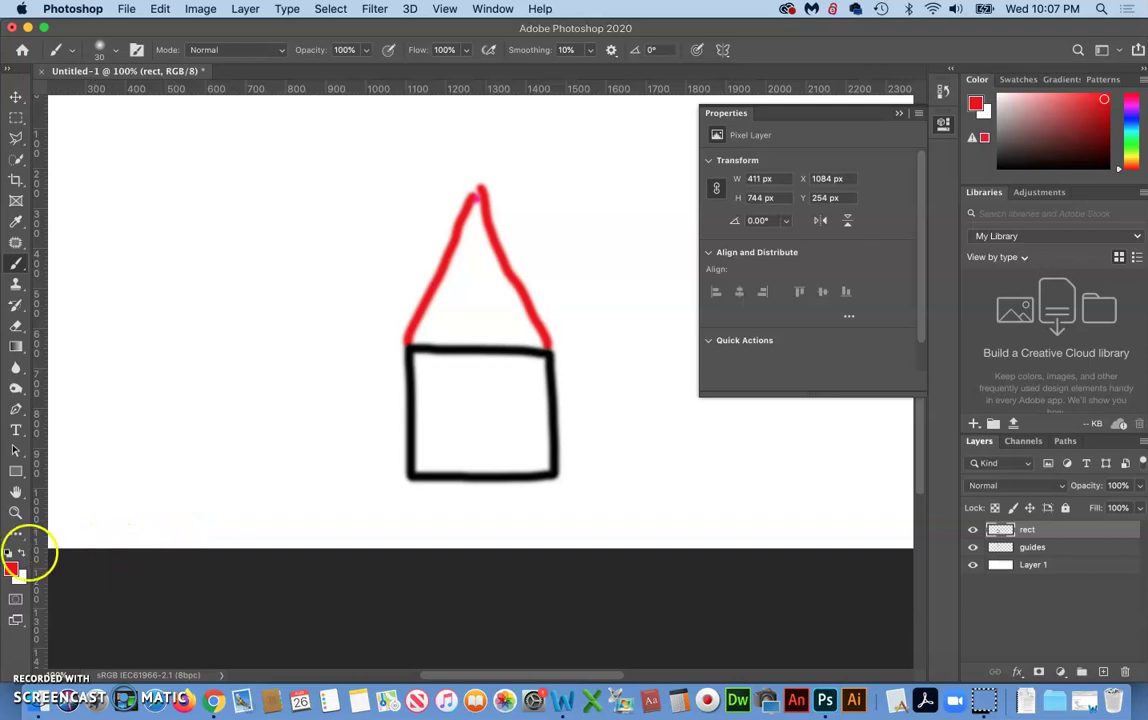
click(8, 552)
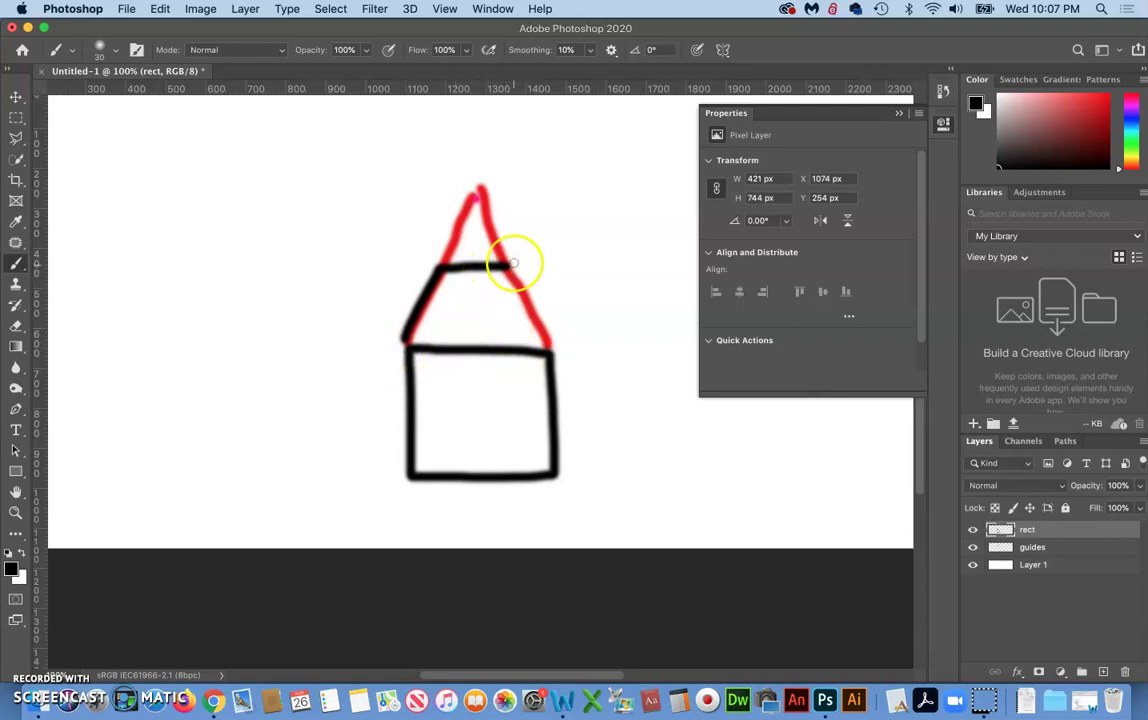
drag(511, 266, 555, 358)
click(972, 547)
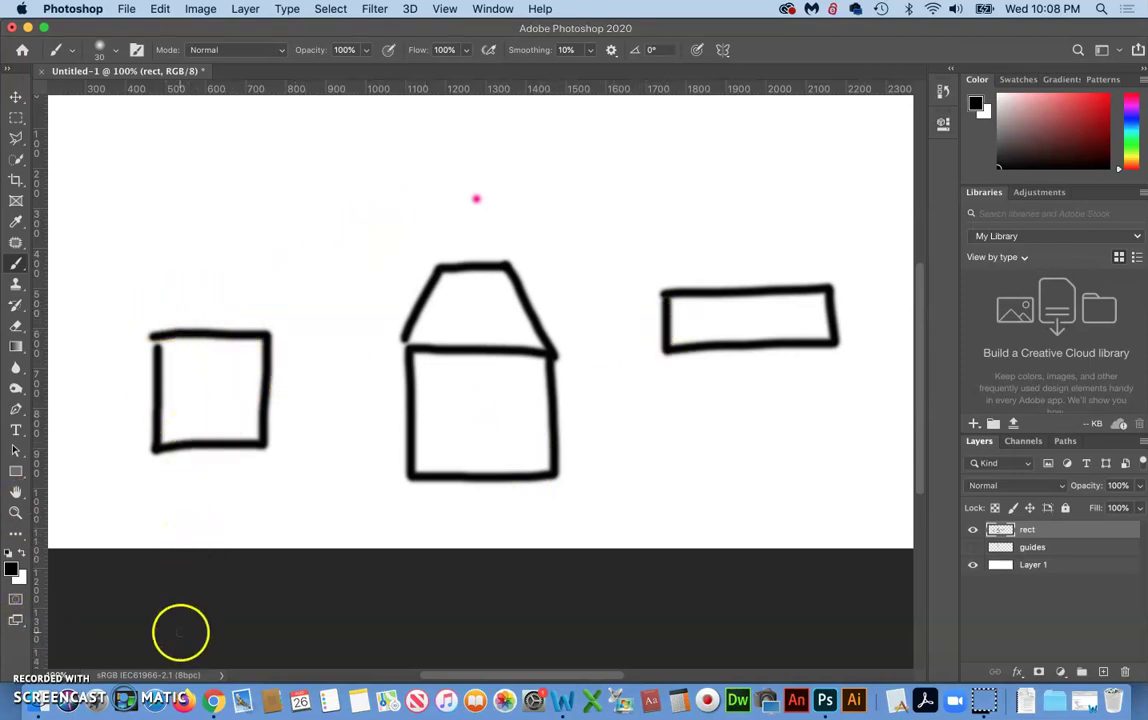
- On the guides layer, brush red lines from the middle, left and right boxes to the vanishing point
click(28, 638)
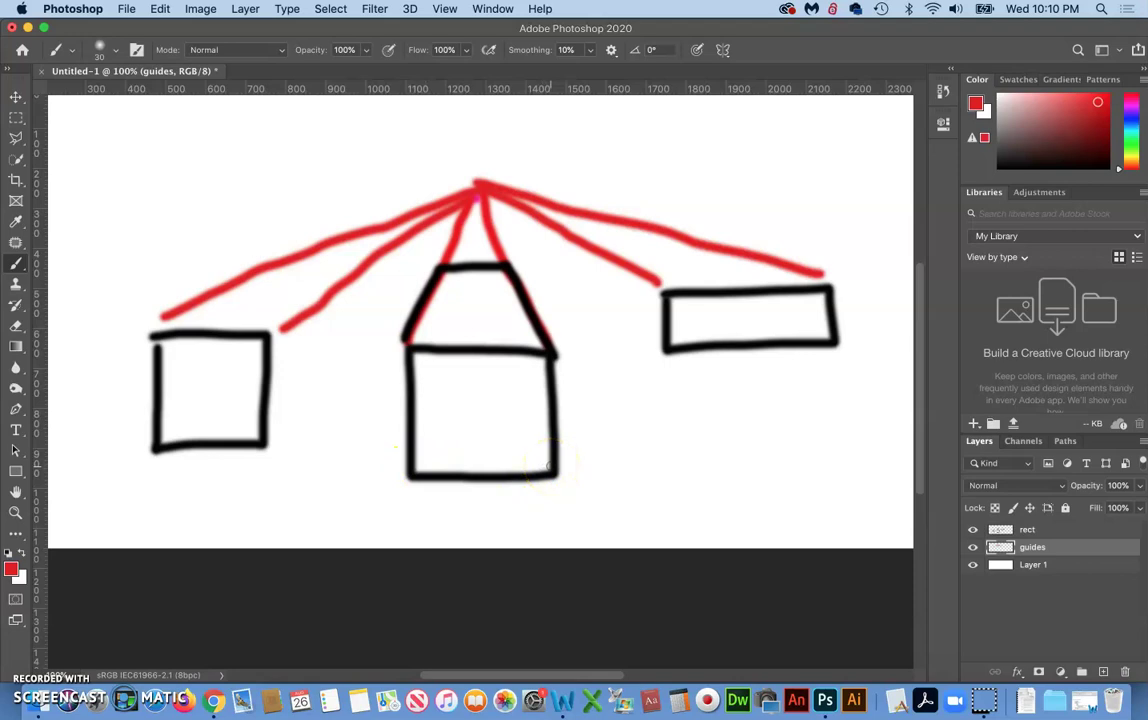
mouse_move(546, 455)
mouse_down()
mouse_move(495, 351)
mouse_move(467, 249)
mouse_up()
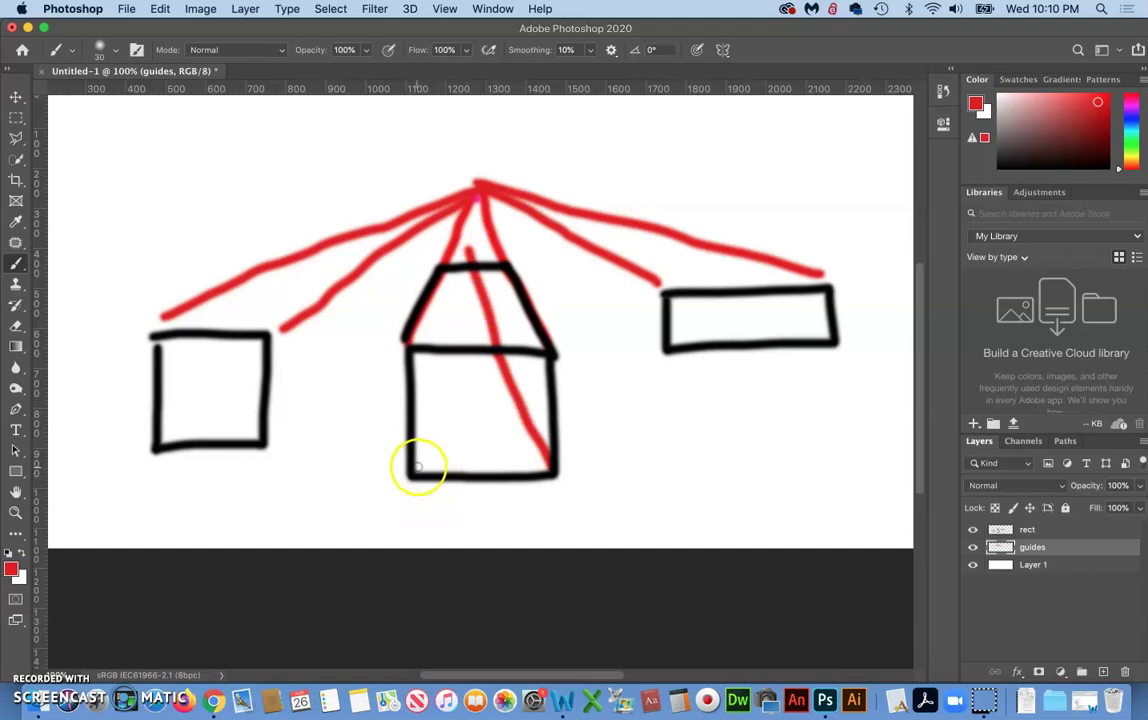
drag(423, 469, 471, 249)
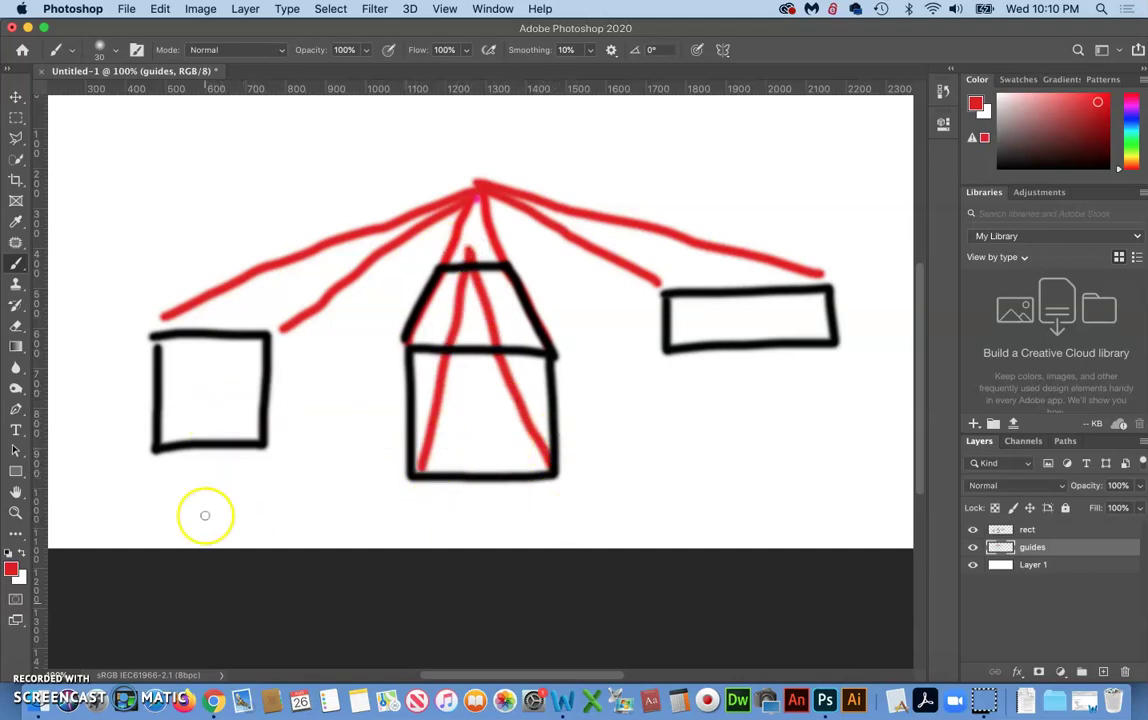
drag(267, 443, 459, 182)
drag(653, 351, 503, 203)
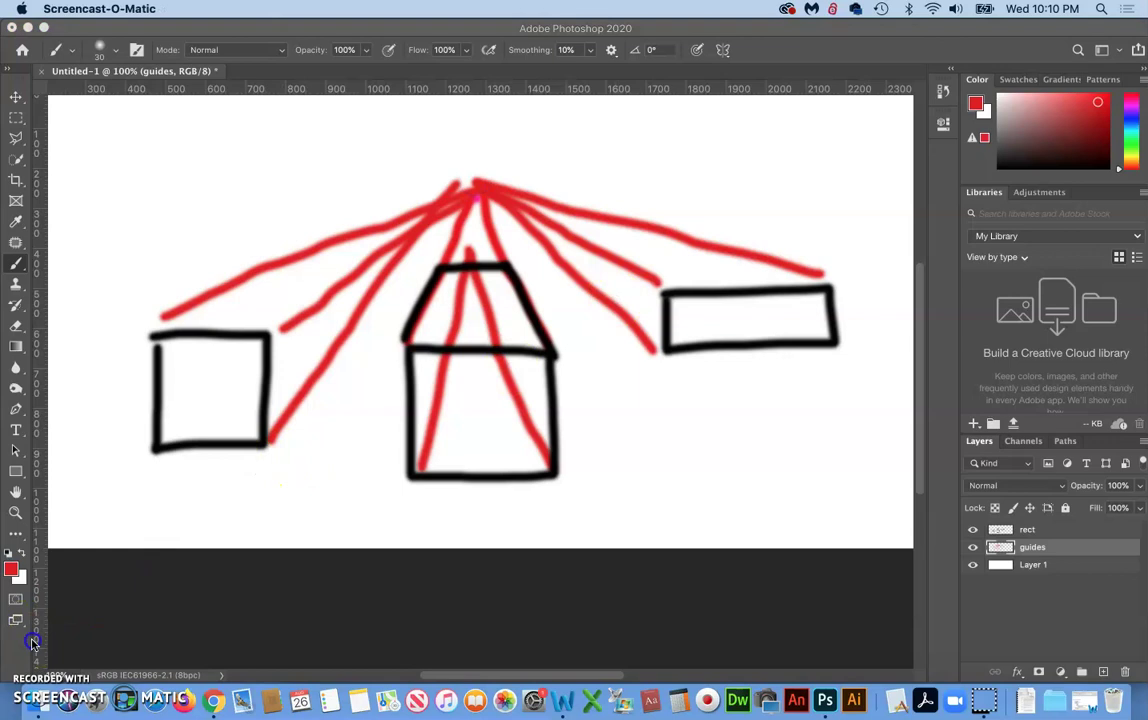
- Draw black back top edges on the left square and right slab, then hide the guides layer
drag(217, 290, 334, 287)
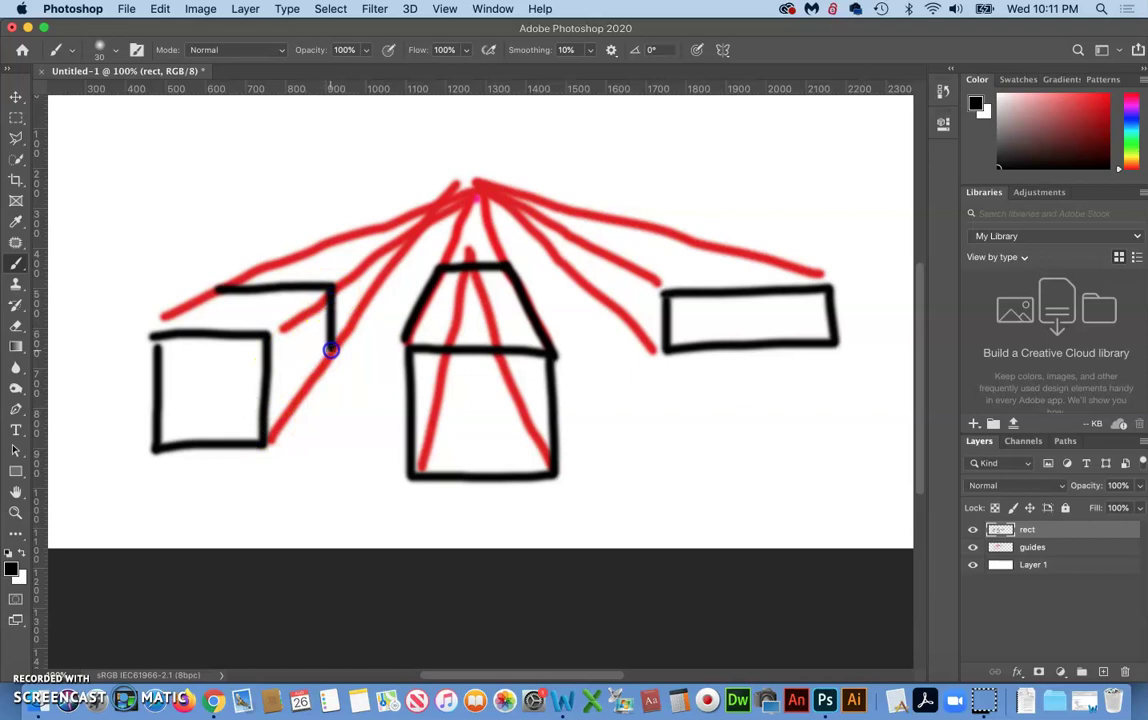
drag(738, 250, 621, 249)
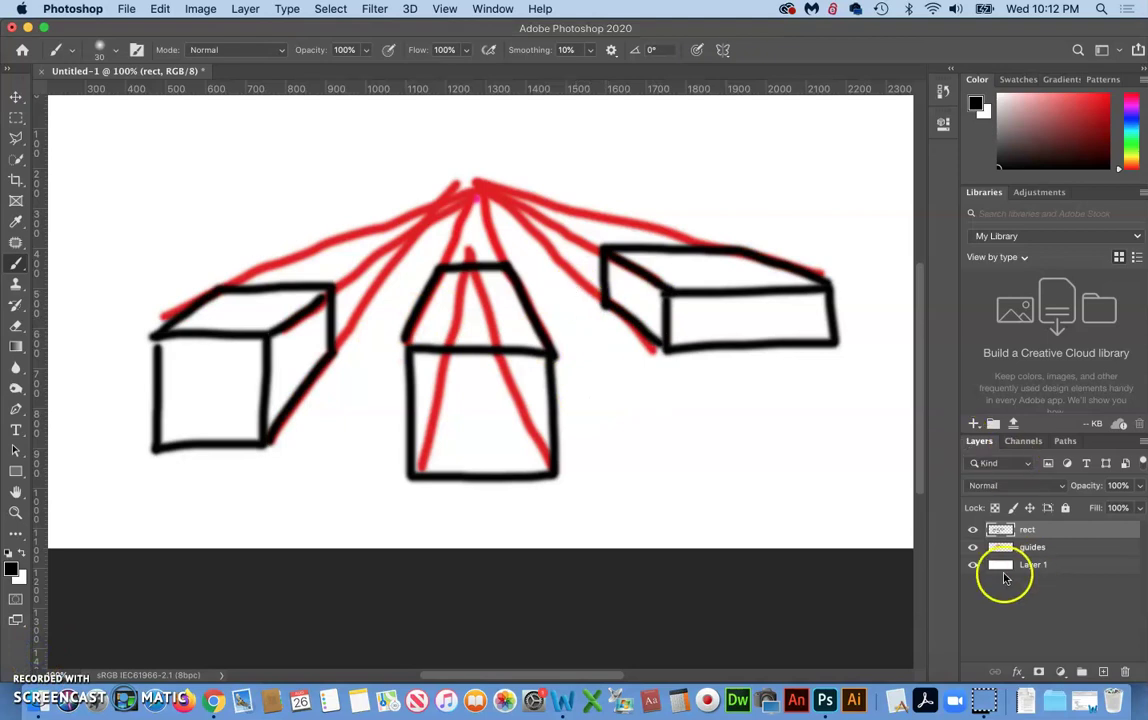
click(973, 548)
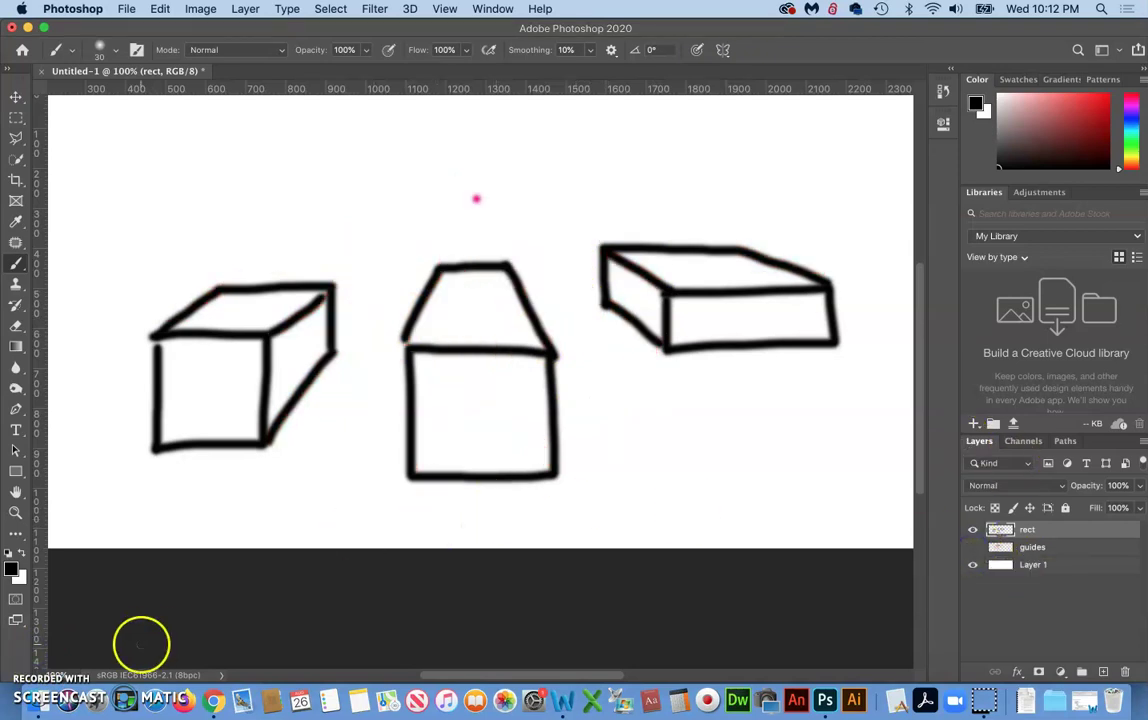
- Switch to Chrome and browse the Google Images results for 'one point perspective'
key(super+Tab)
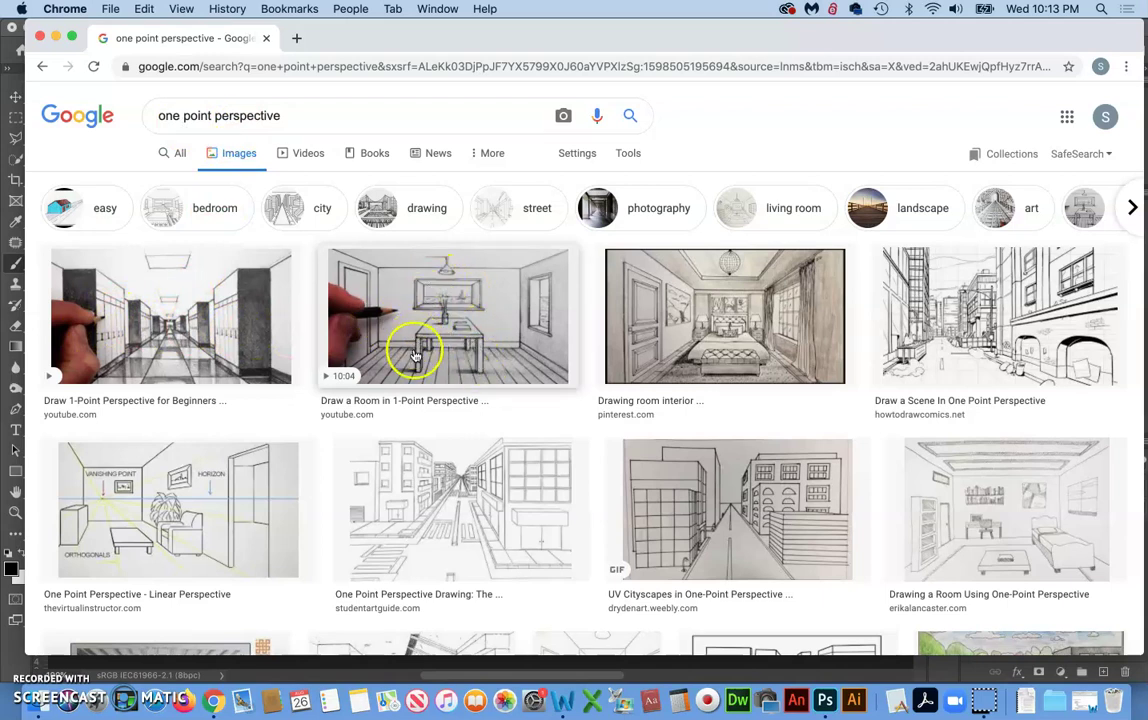
click(459, 299)
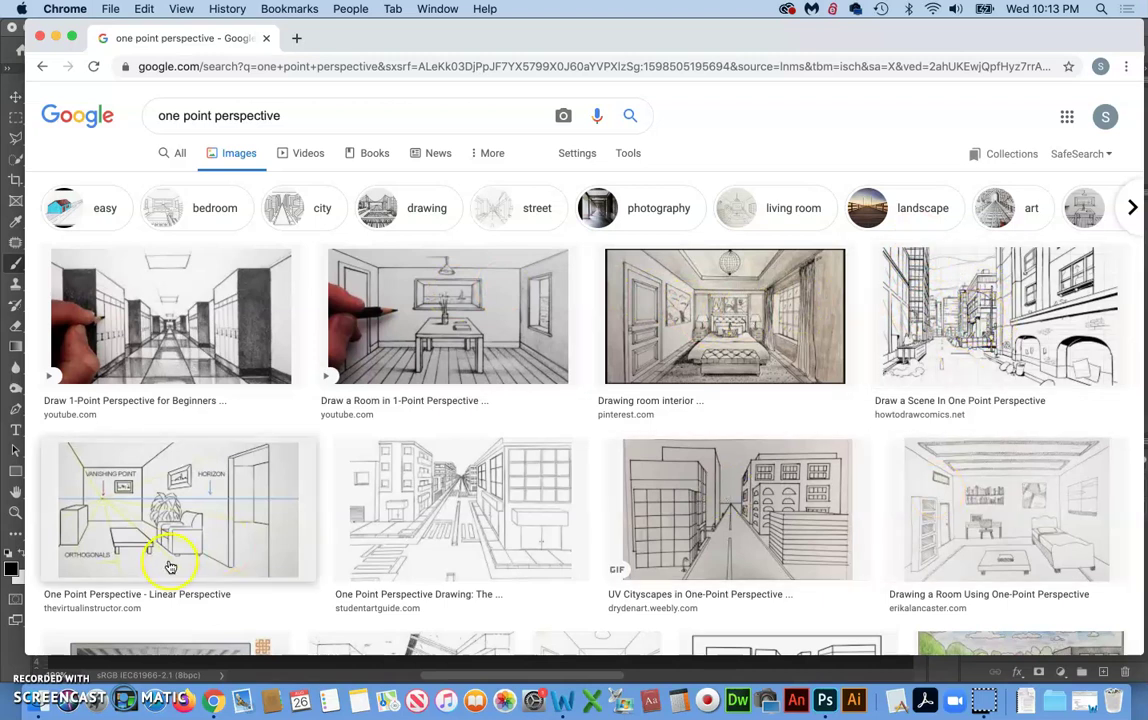
- Switch back to Word to review the 'One-point perspective' and 'Two-point perspective' sub-points
key(super+Tab)
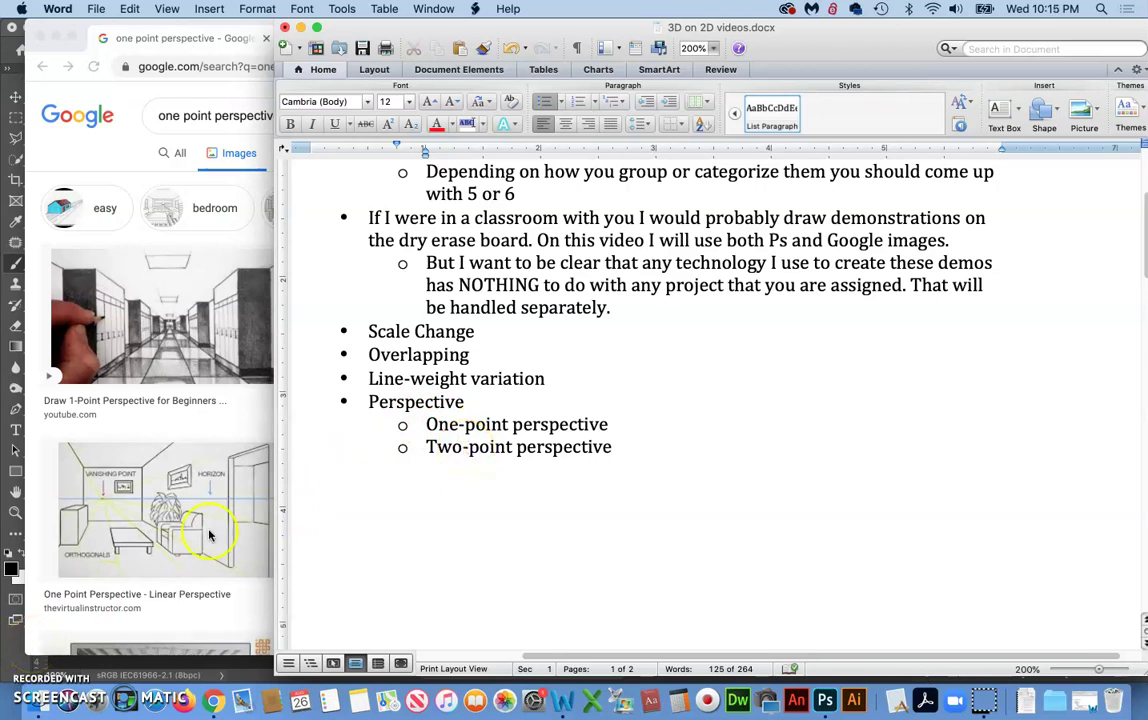
- Return to Photoshop and sketch a small box with its lower edges above the right slab
click(825, 700)
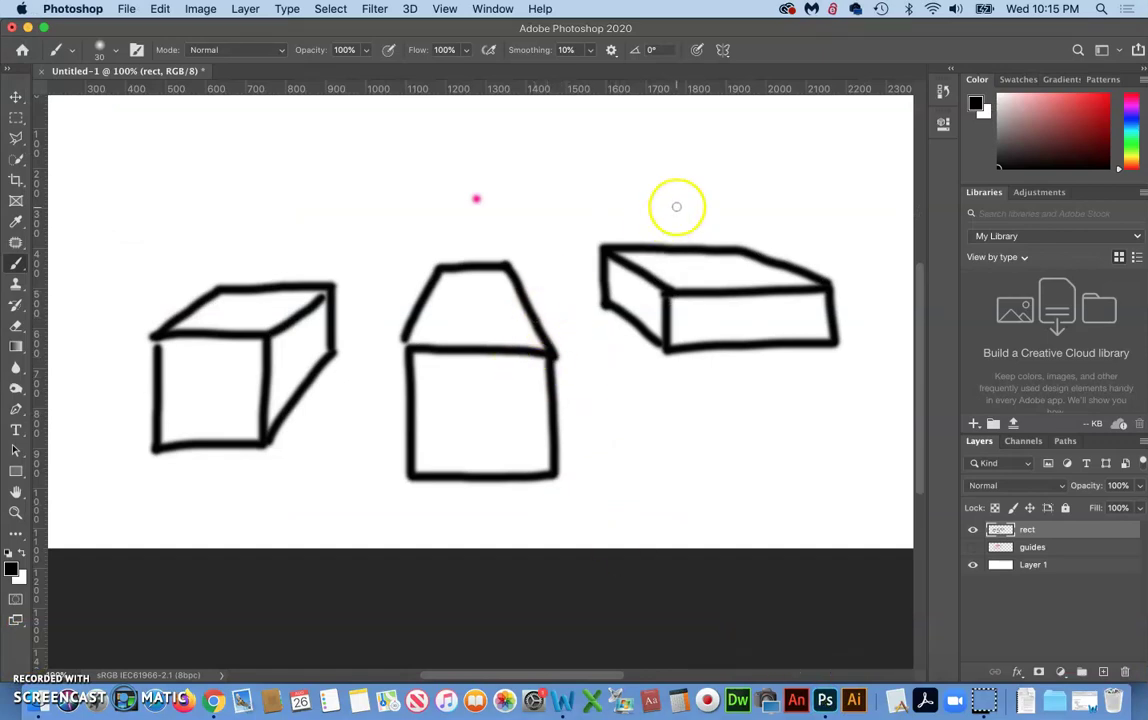
mouse_move(608, 148)
mouse_down()
mouse_move(608, 200)
mouse_move(652, 219)
mouse_move(653, 157)
mouse_move(612, 150)
mouse_move(702, 113)
mouse_move(725, 153)
mouse_move(651, 158)
mouse_up()
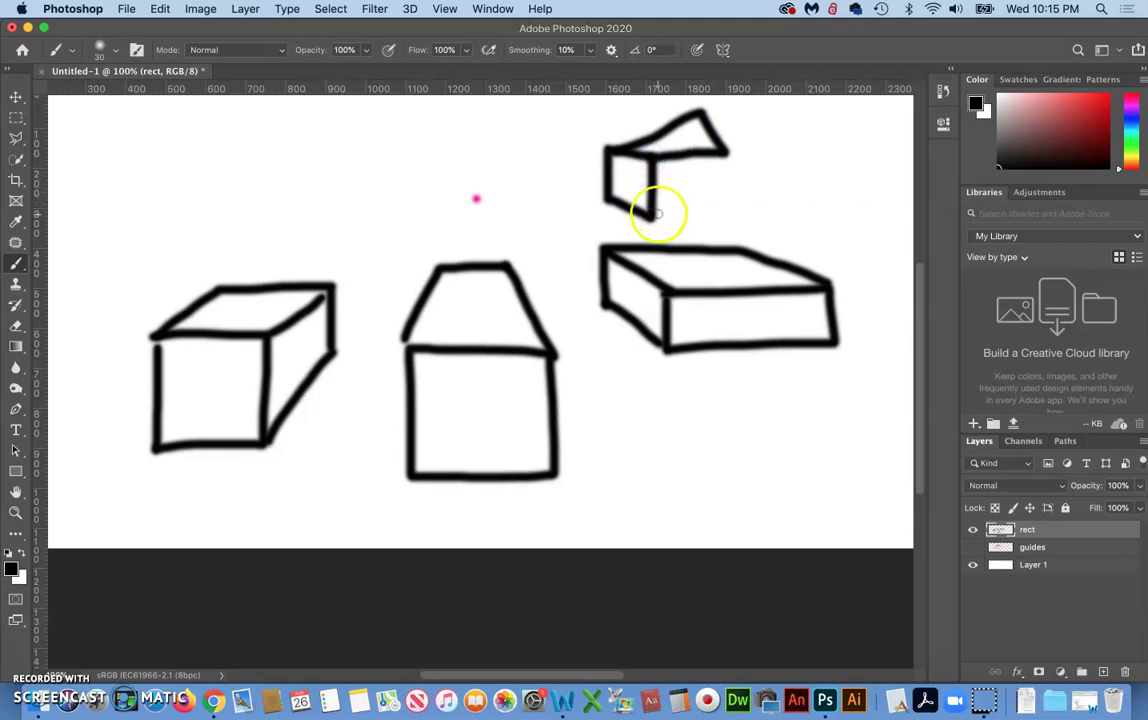
drag(657, 213, 697, 173)
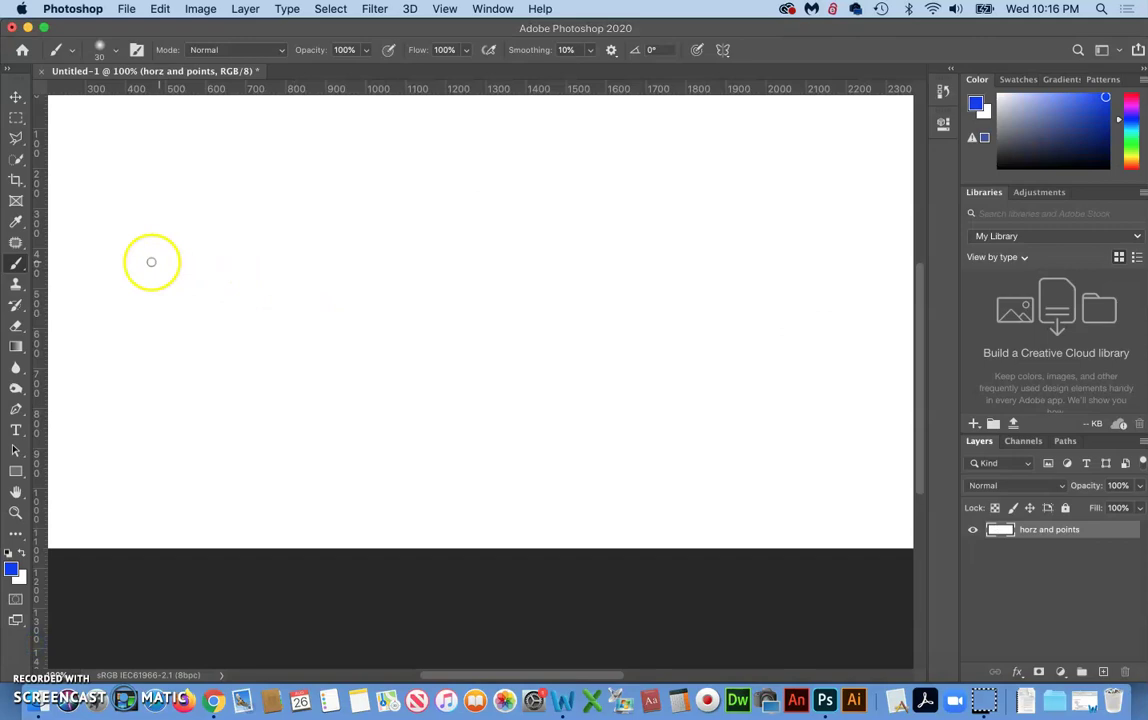
- Draw a blue horizon line, mark a second vanishing point, and extend the black vertical corner edge
mouse_move(151, 262)
mouse_down()
mouse_move(585, 255)
mouse_move(789, 238)
mouse_up()
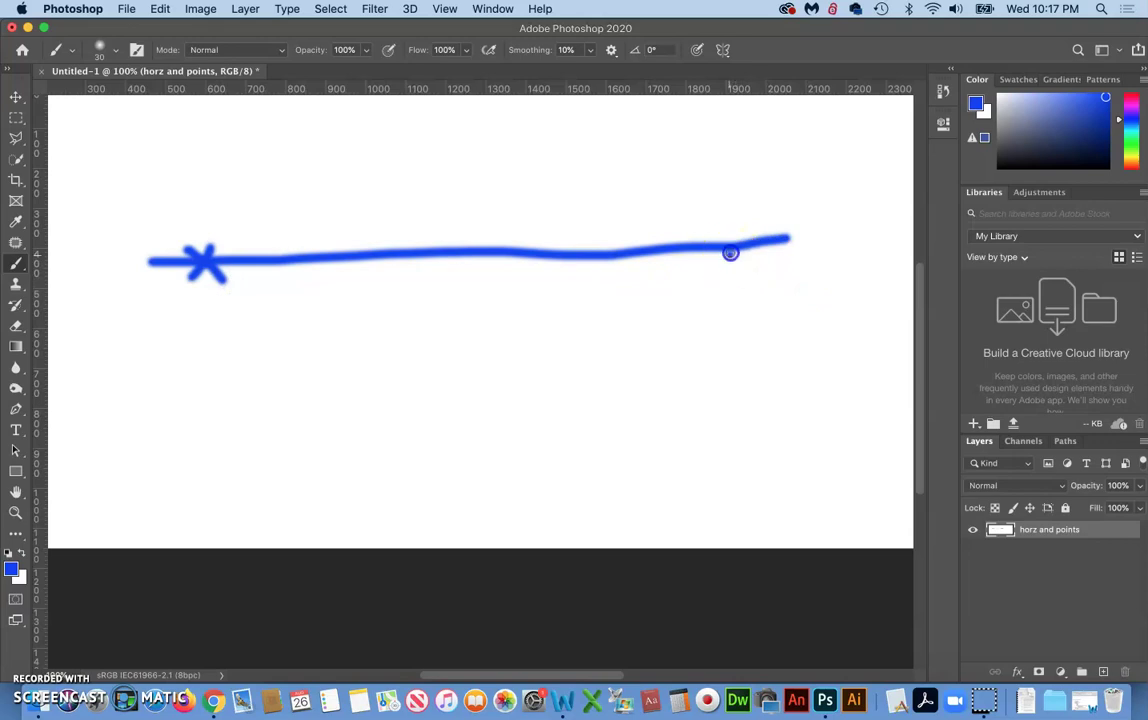
drag(719, 231, 731, 244)
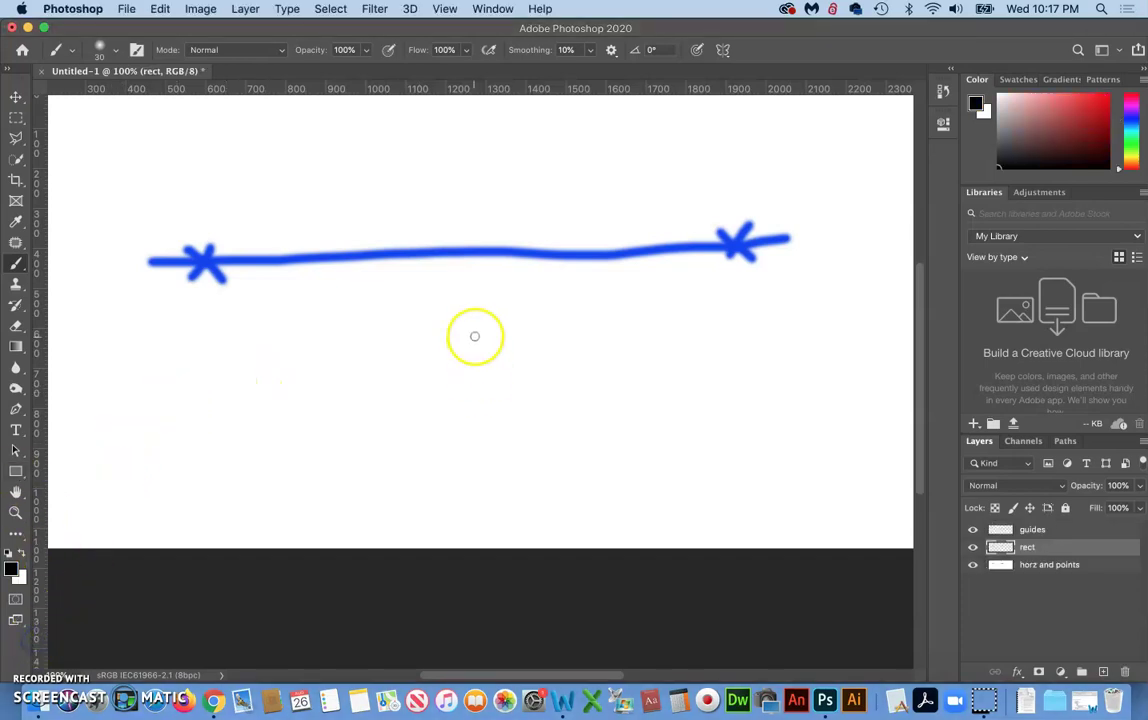
drag(477, 433, 480, 475)
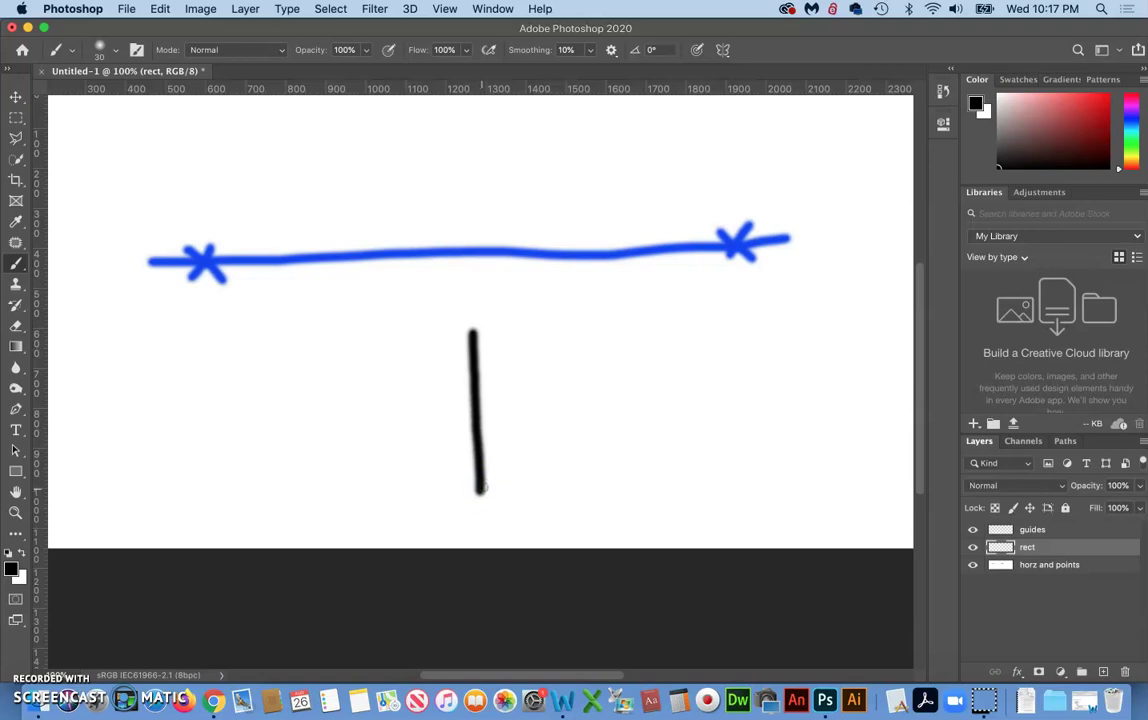
click(1033, 531)
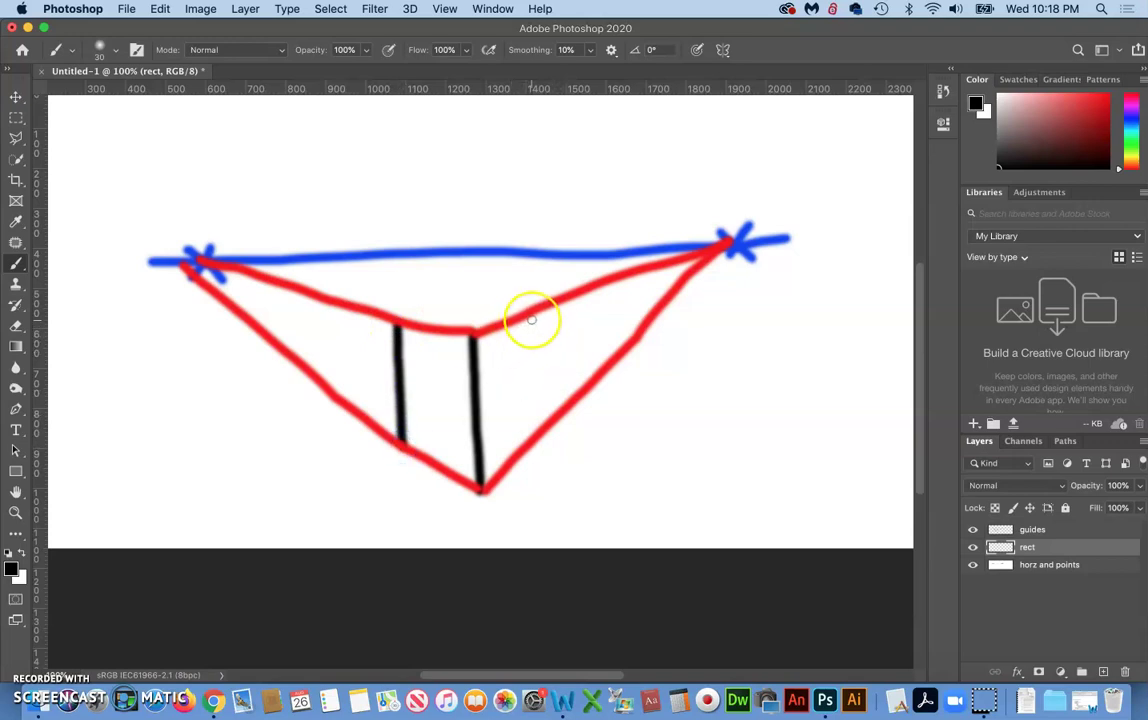
- Draw the third vertical edge and the lower and top edges, guided by lines to both vanishing points
drag(540, 313, 543, 377)
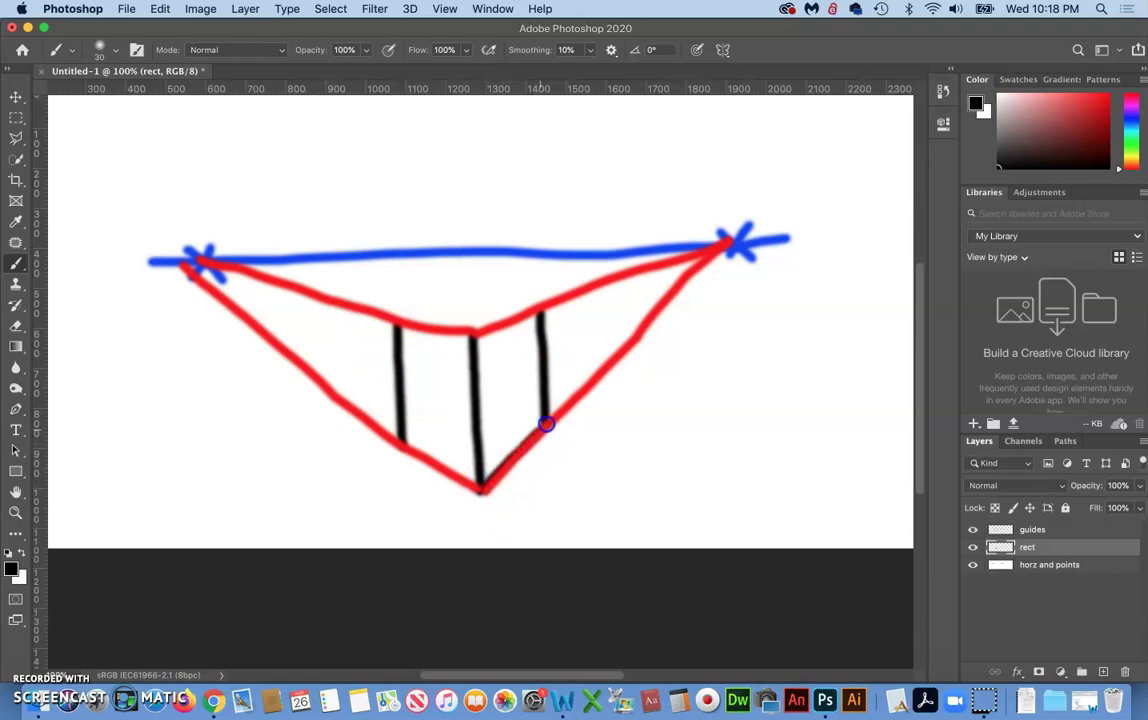
drag(554, 416, 486, 488)
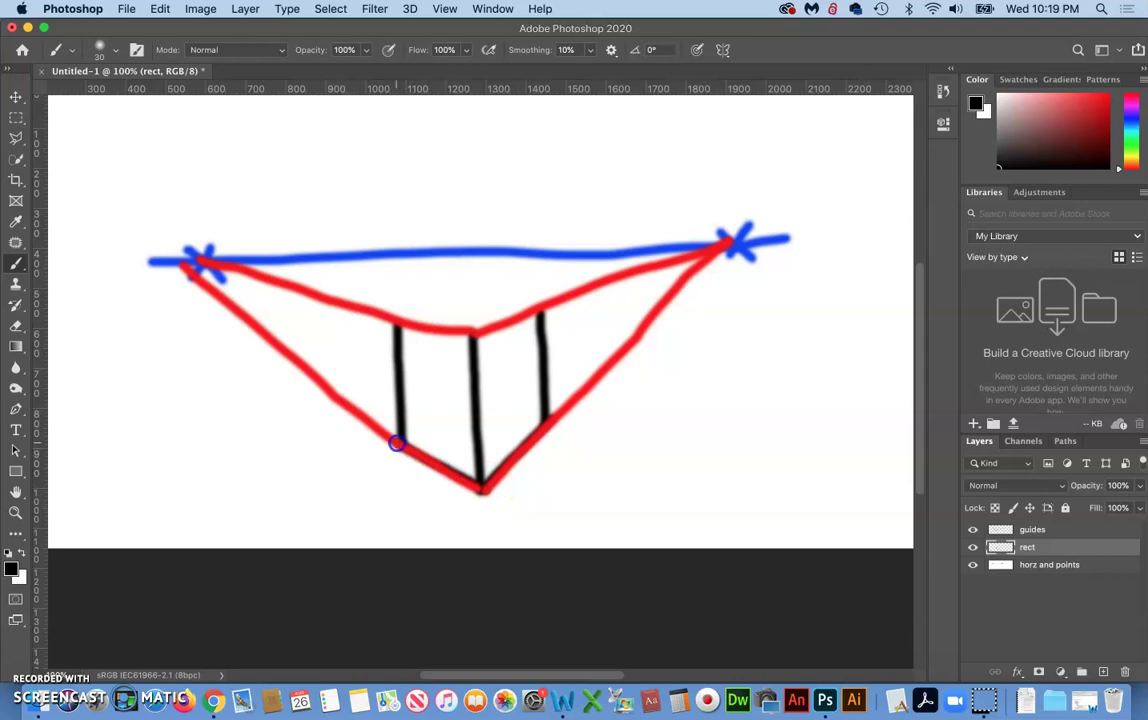
drag(420, 334, 402, 325)
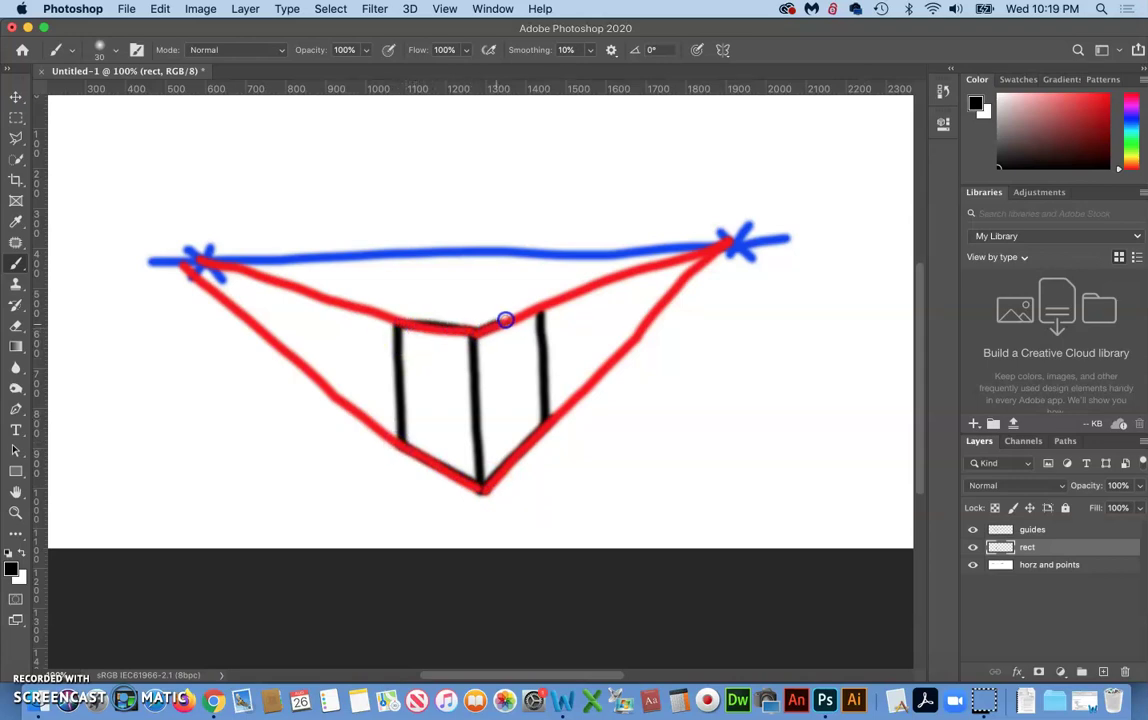
mouse_move(539, 305)
mouse_down()
mouse_move(223, 249)
mouse_move(469, 336)
mouse_move(397, 320)
mouse_move(594, 270)
mouse_up()
click(13, 640)
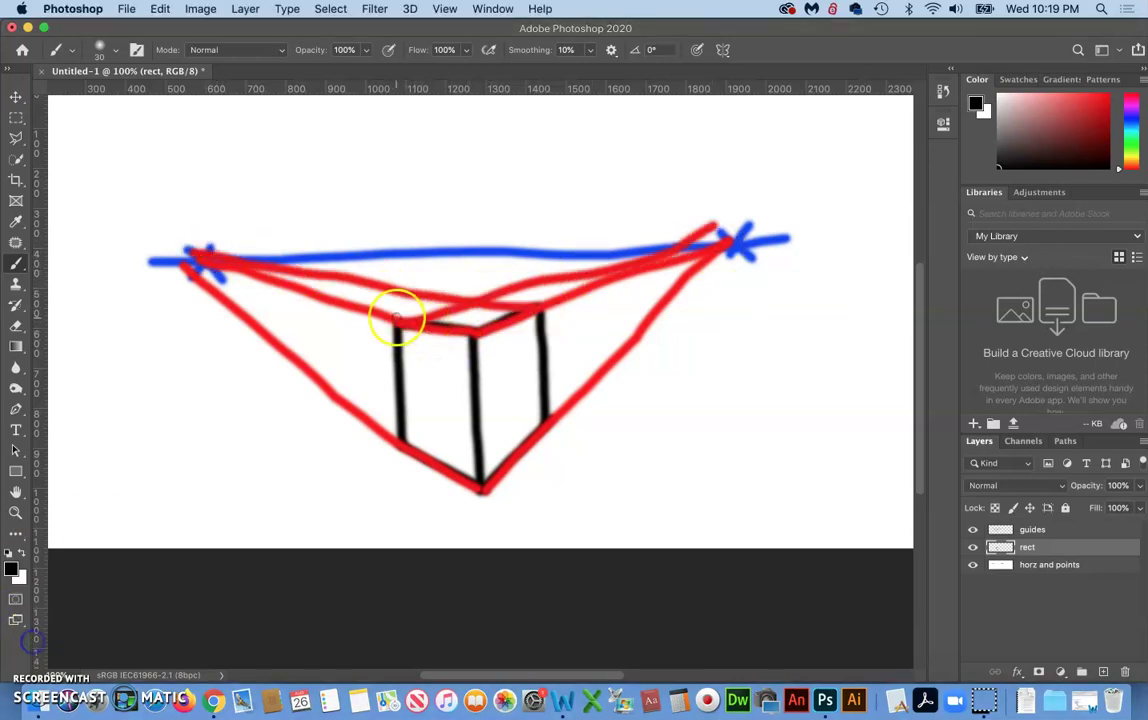
drag(397, 318, 404, 327)
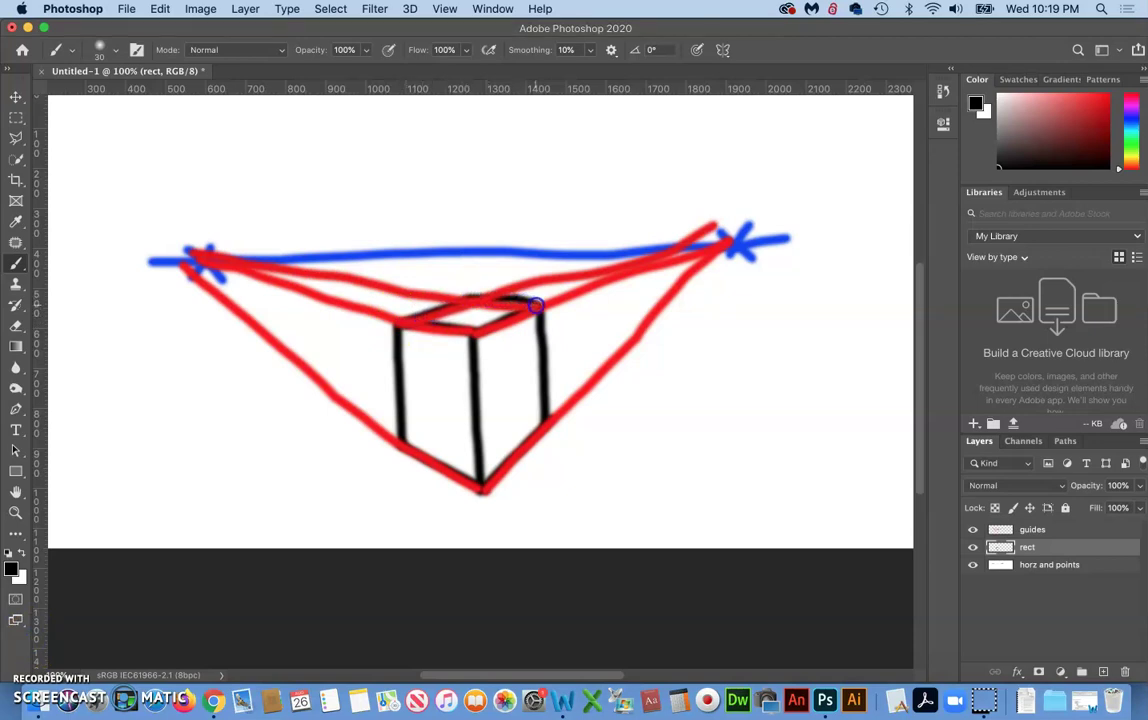
- Sketch a smaller two-point box above the blue horizon and turn off the red guides layer
click(971, 529)
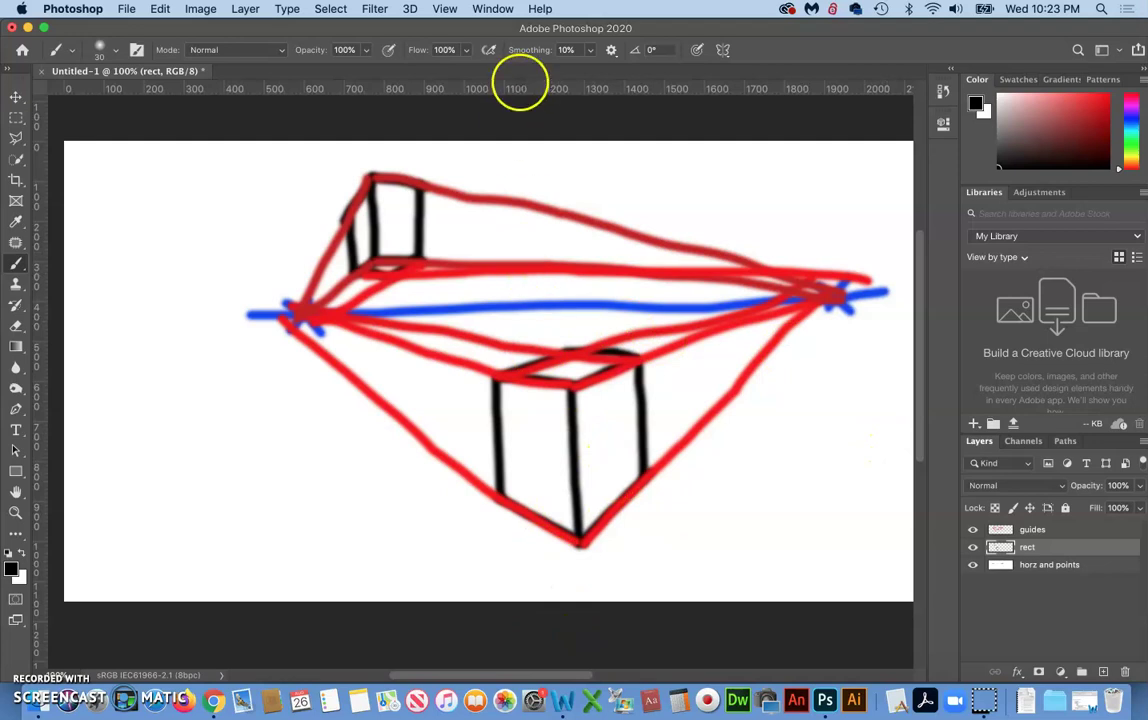
click(973, 530)
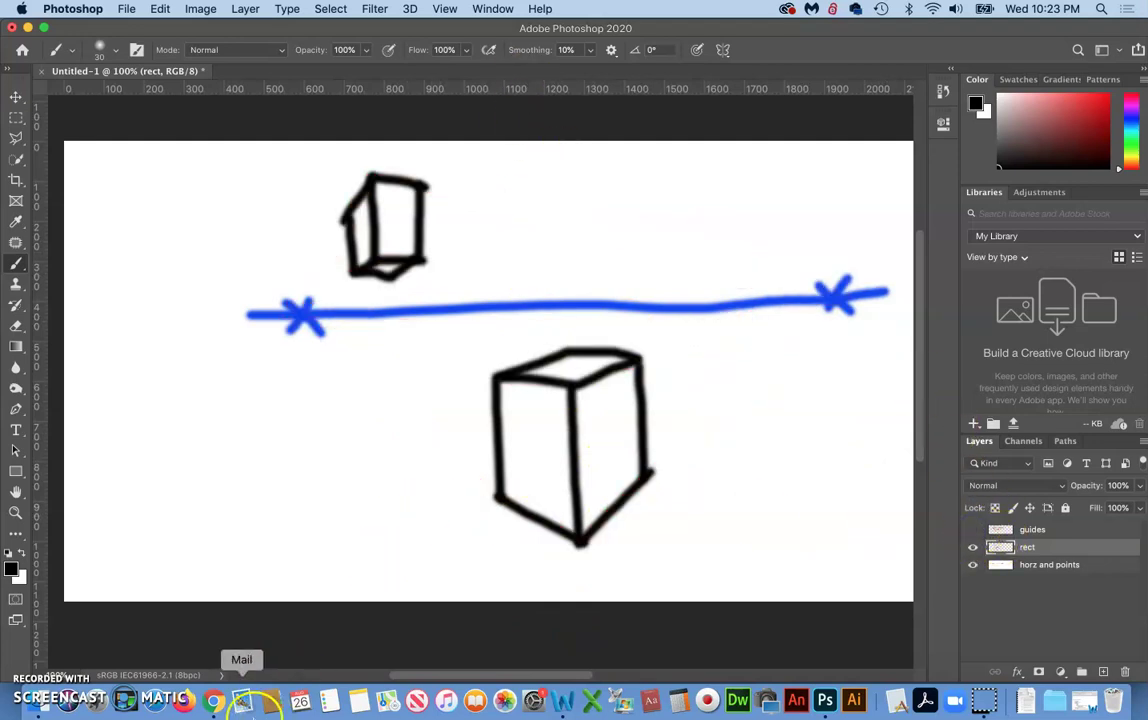
- Show Google Images results for 'three point perspective' and preview the building drawing video
click(33, 640)
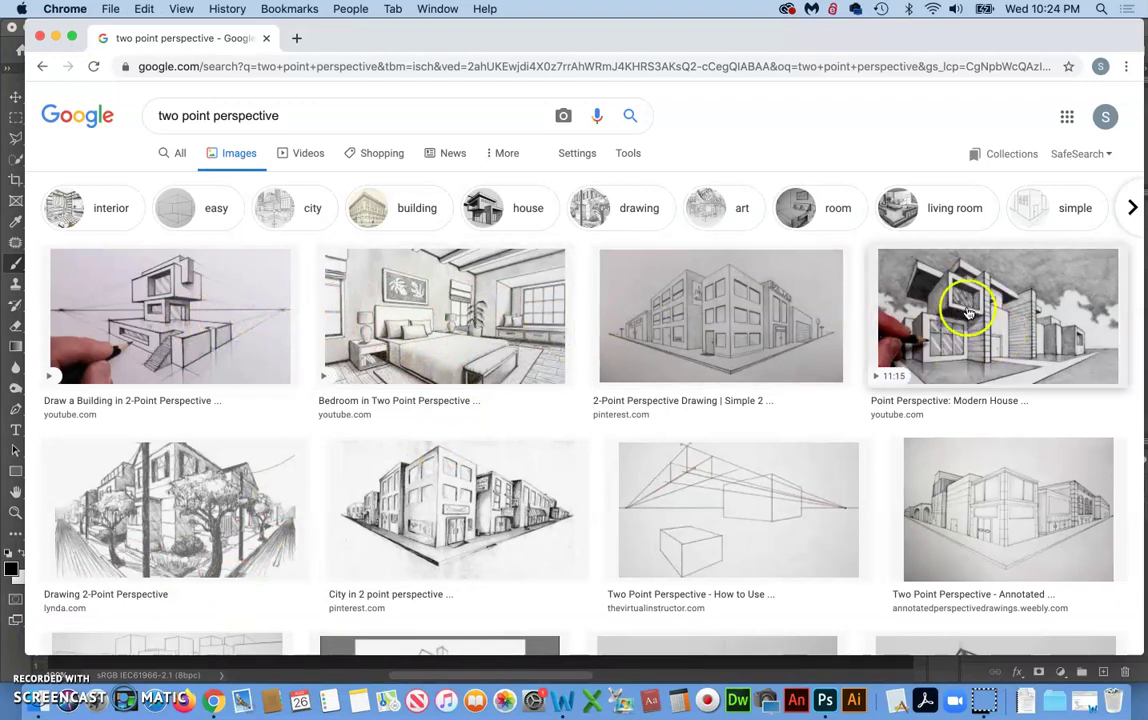
click(172, 322)
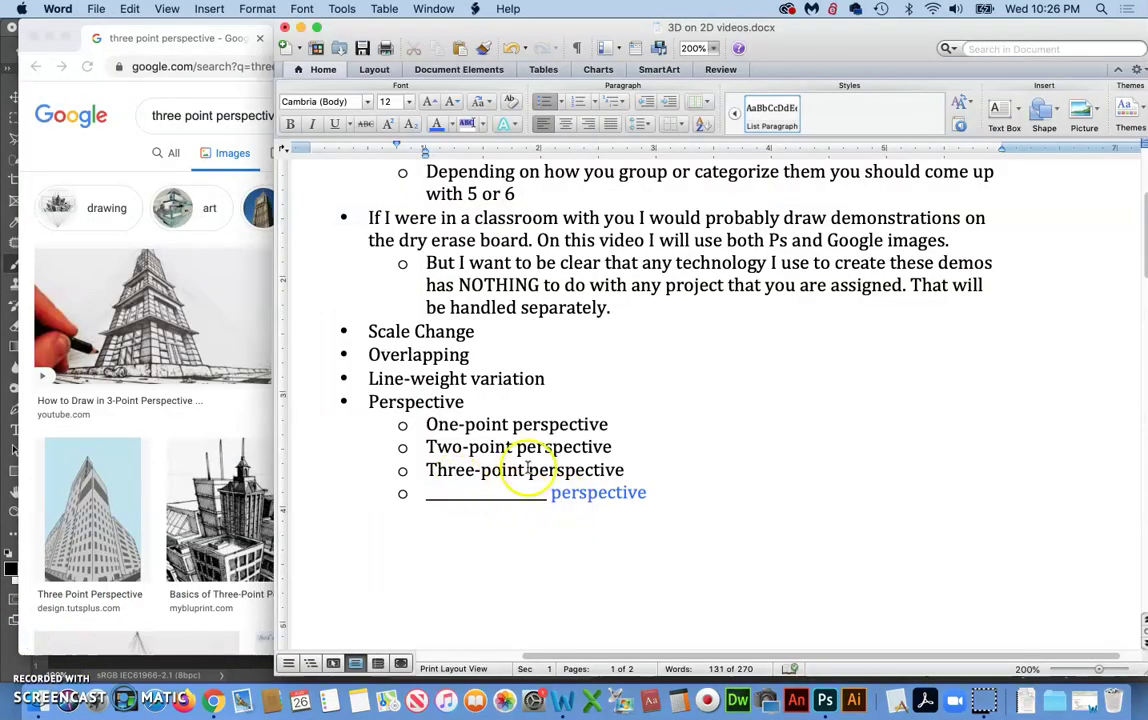
- Bring the results to the front and preview the 'Draw a City in 3-Point Perspective' video
click(104, 155)
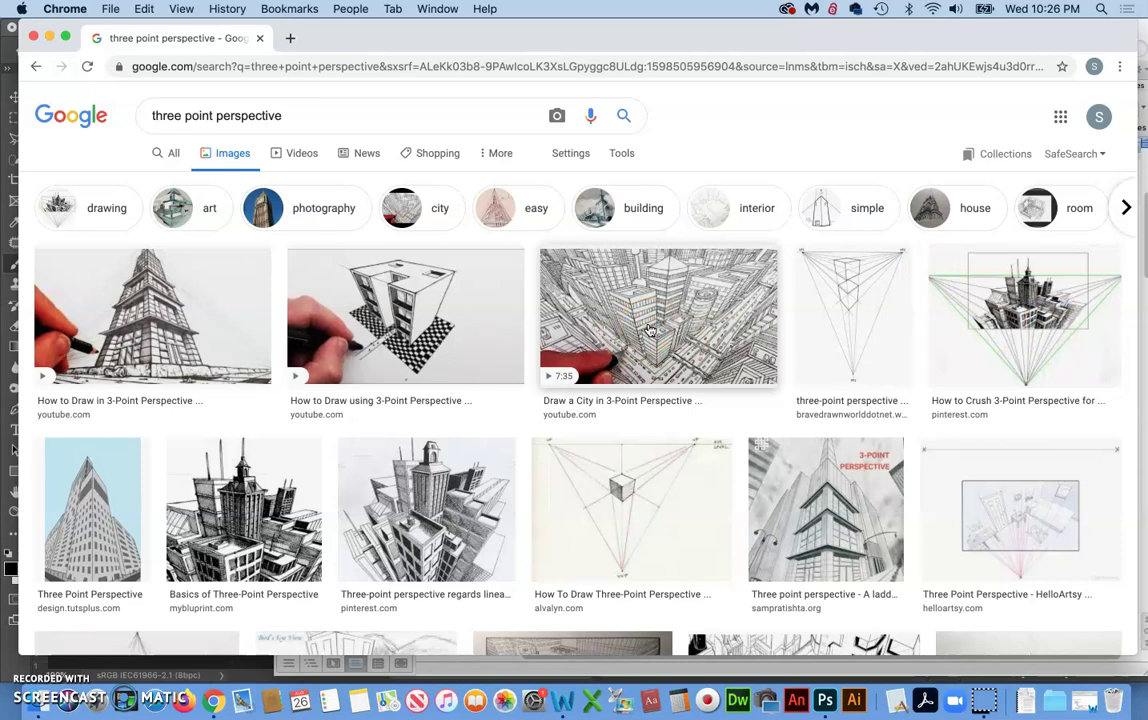
click(672, 305)
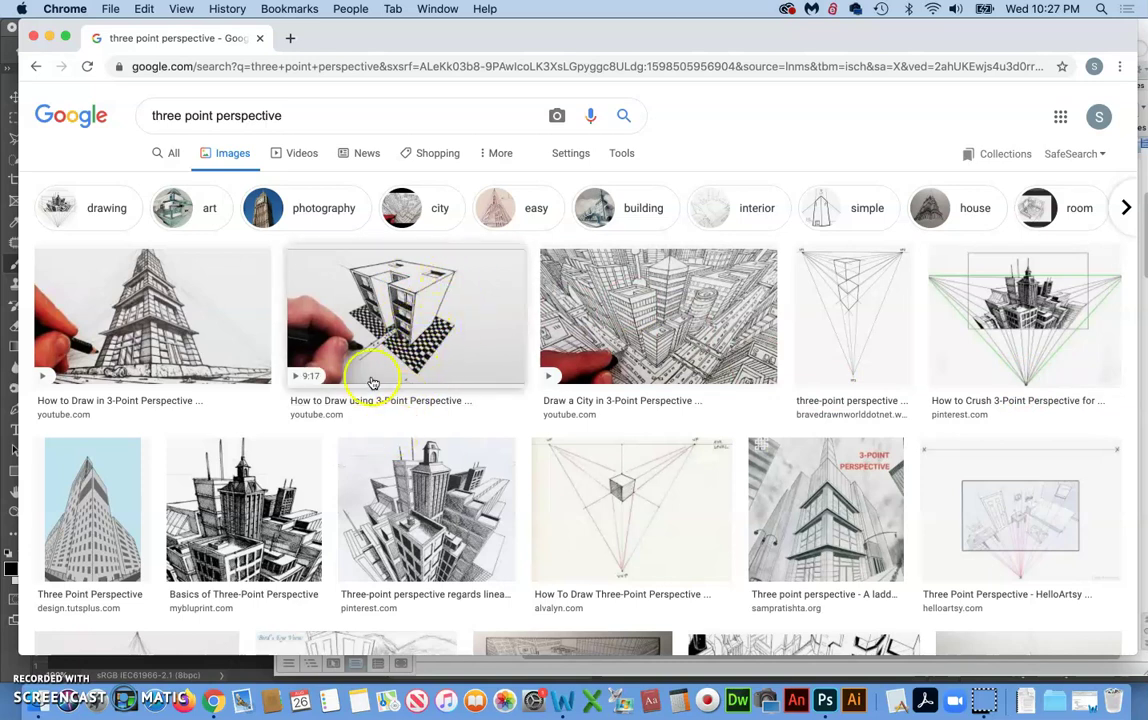
- In Word, add a 'Light and shadow' top-level bullet below the blank '___ perspective' item
click(563, 700)
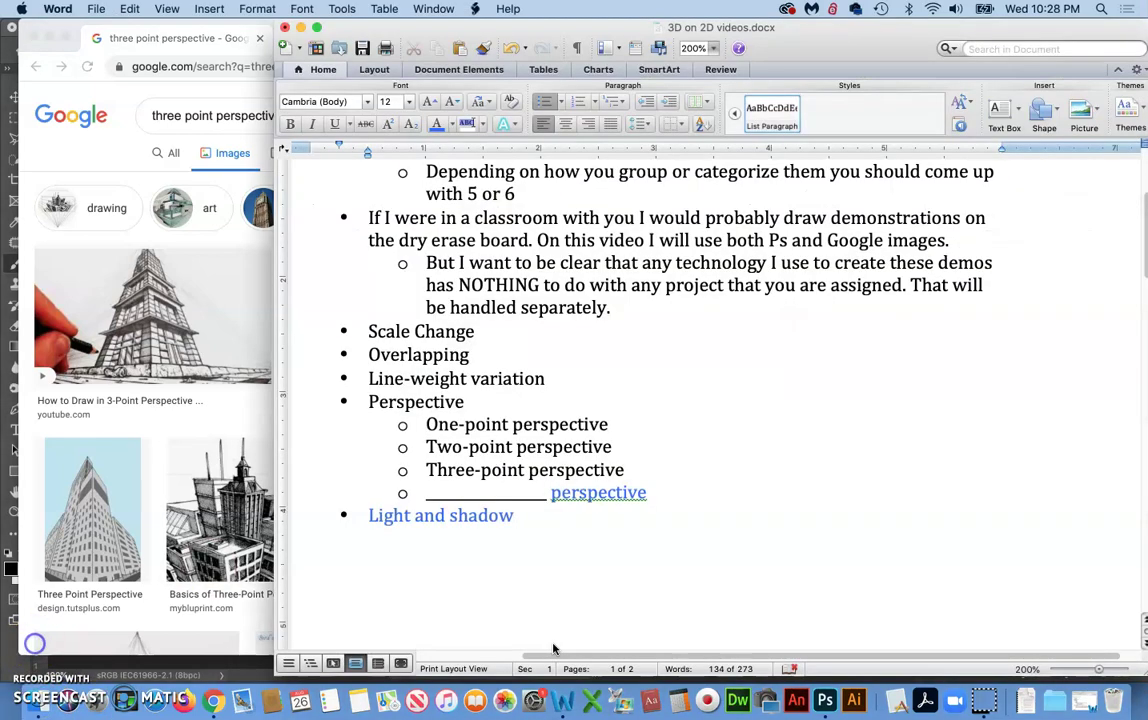
scroll(509, 474, down, 2)
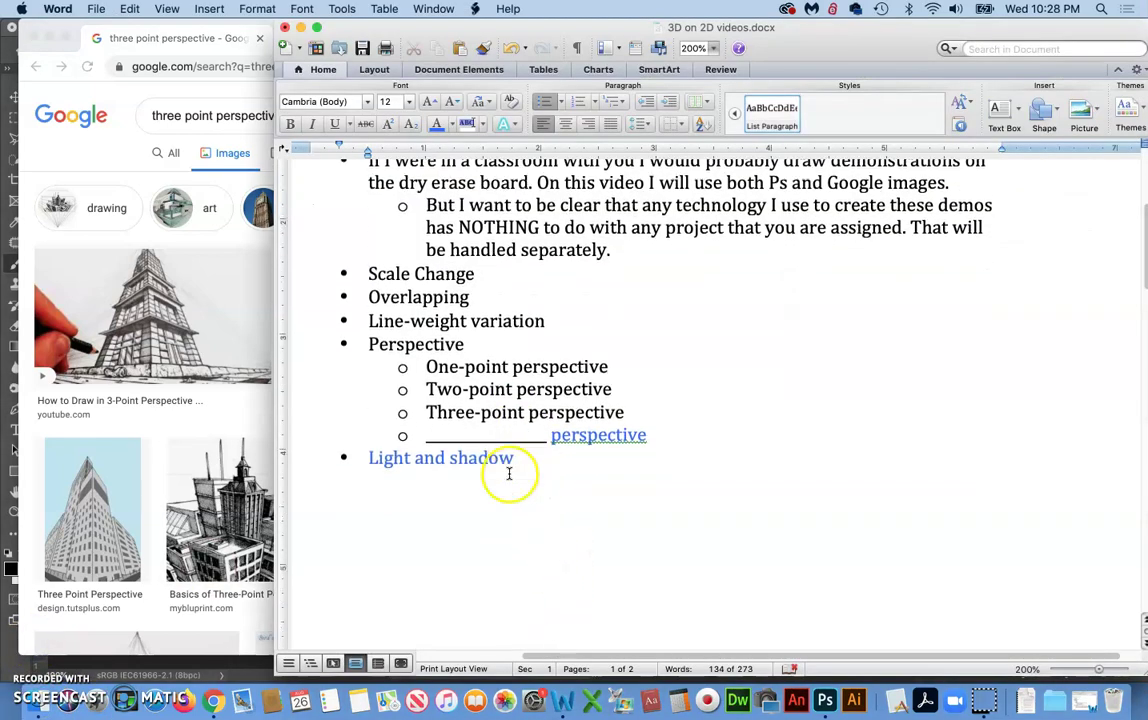
click(584, 440)
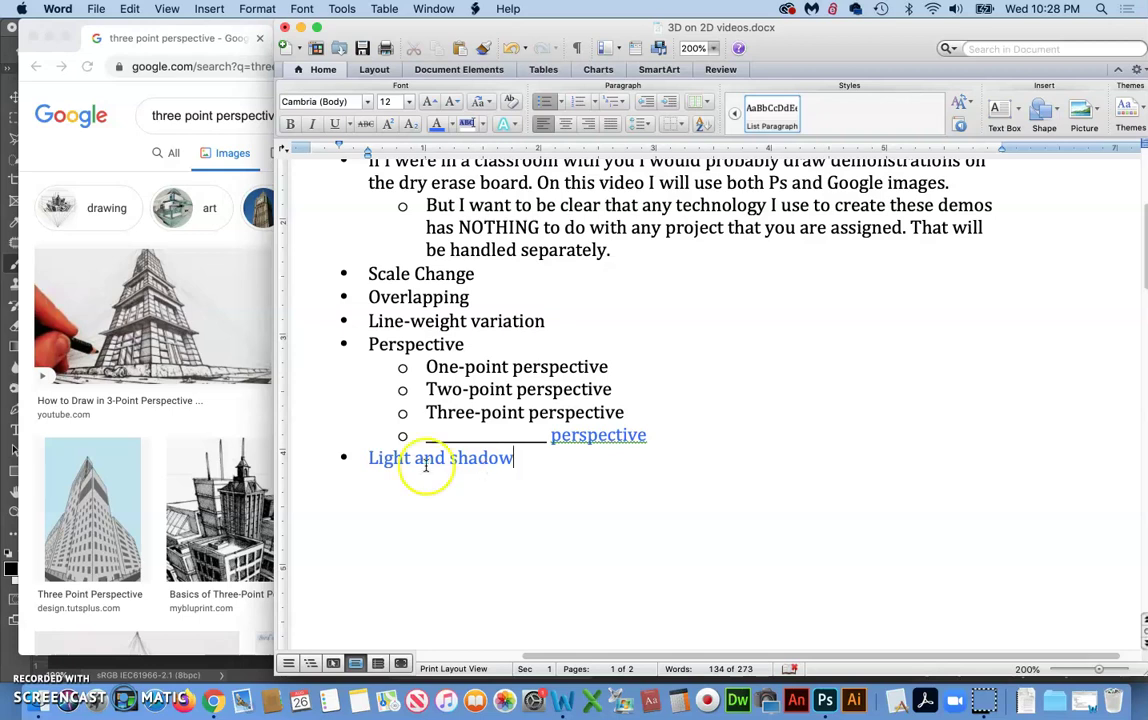
- In the 'light and shadow' image results, preview the 'A Study in Light, Shadows, and Landscapes' cube photo
click(35, 585)
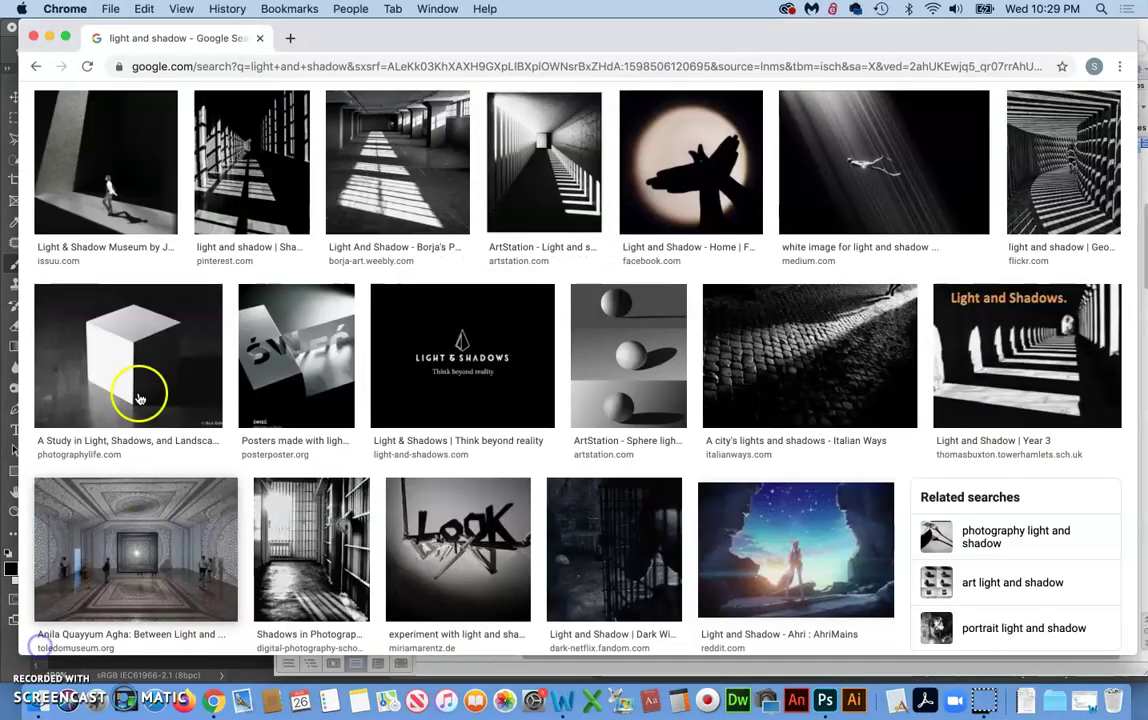
click(140, 398)
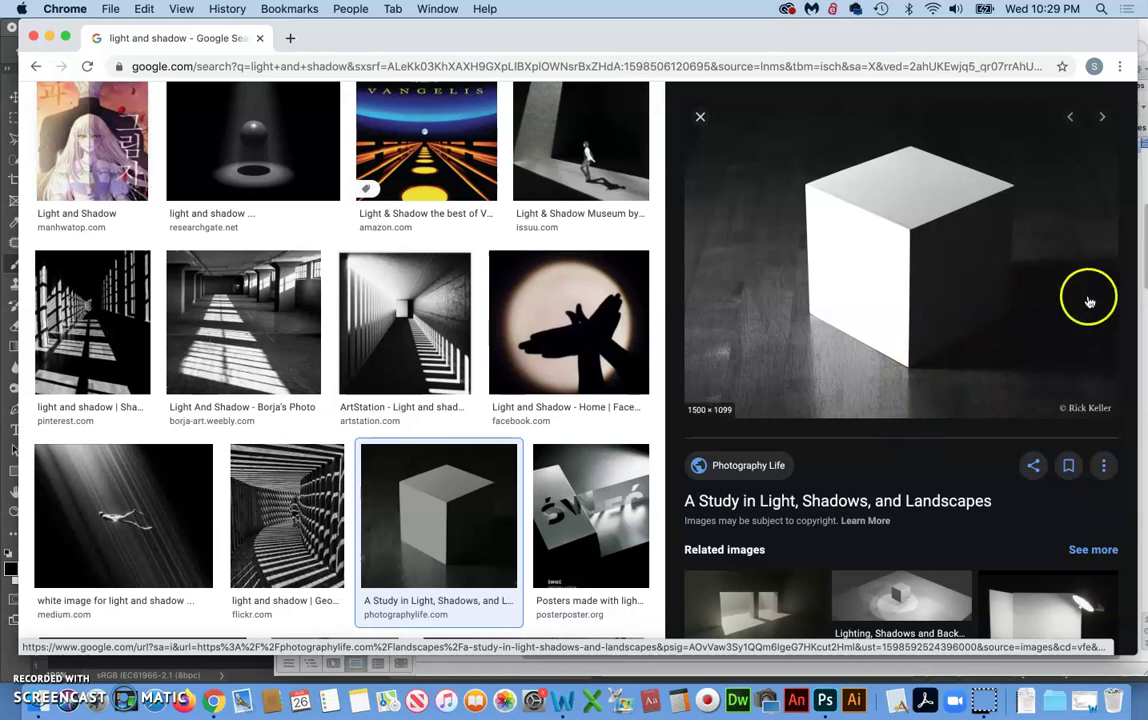
click(20, 640)
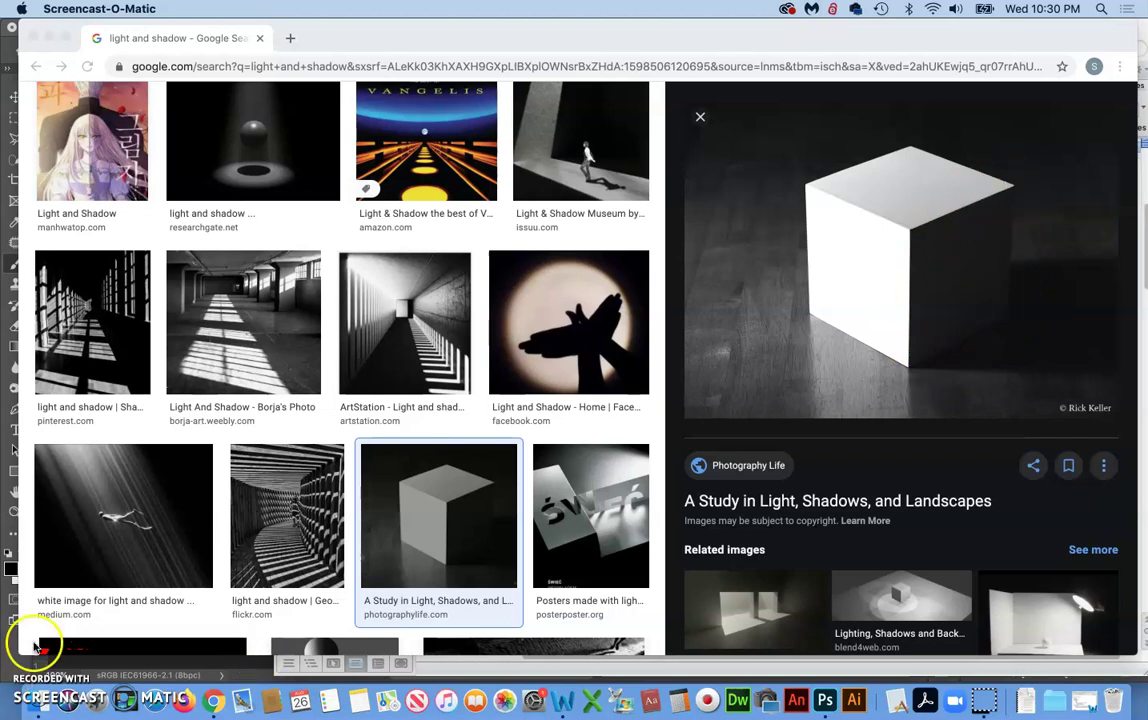
- Name the blank item 'Atmospheric perspective' and add a cross-hatching shading reminder under Light and shadow
key(super+Tab)
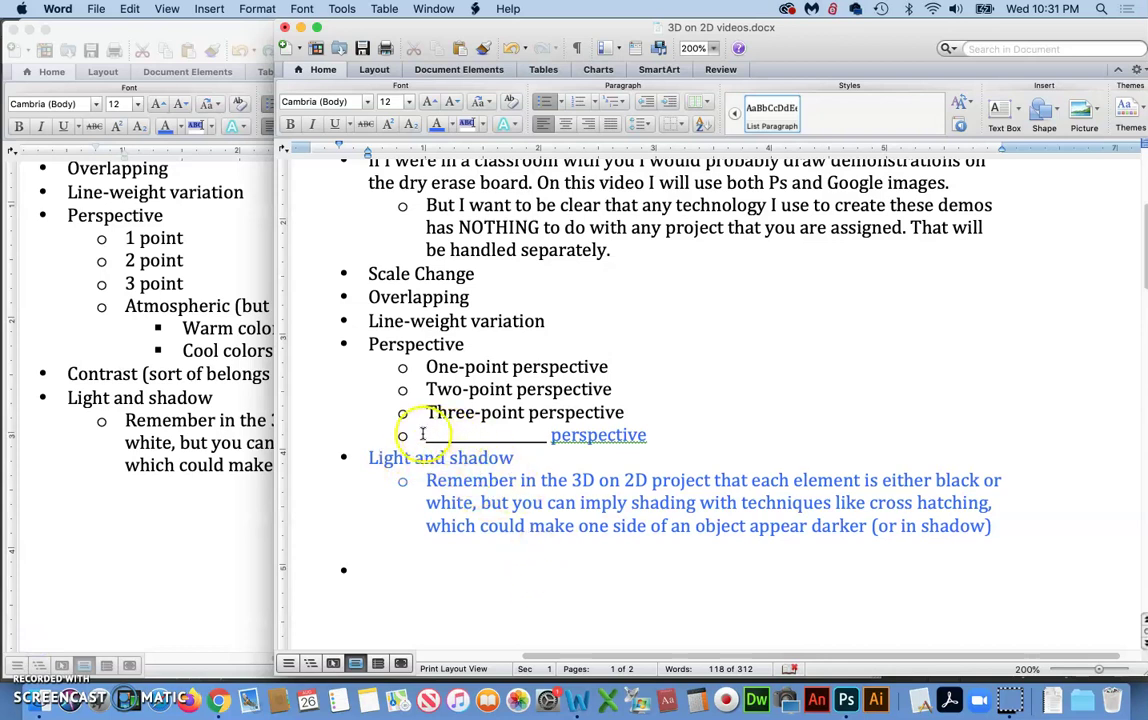
click(26, 635)
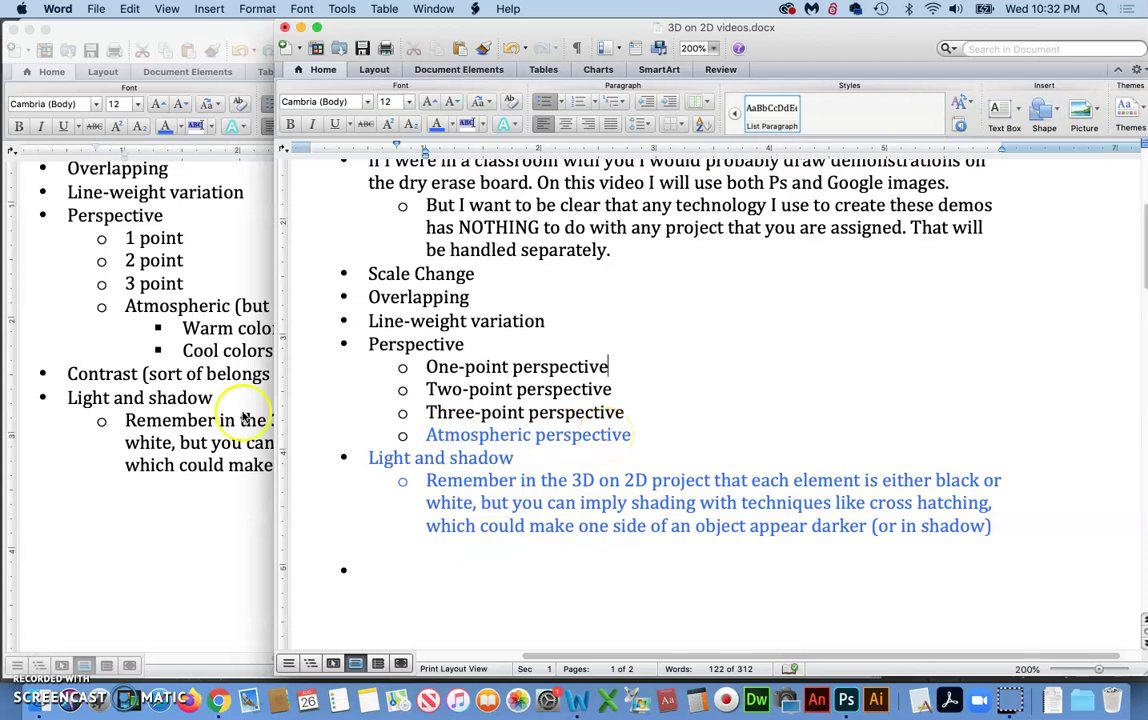
click(33, 653)
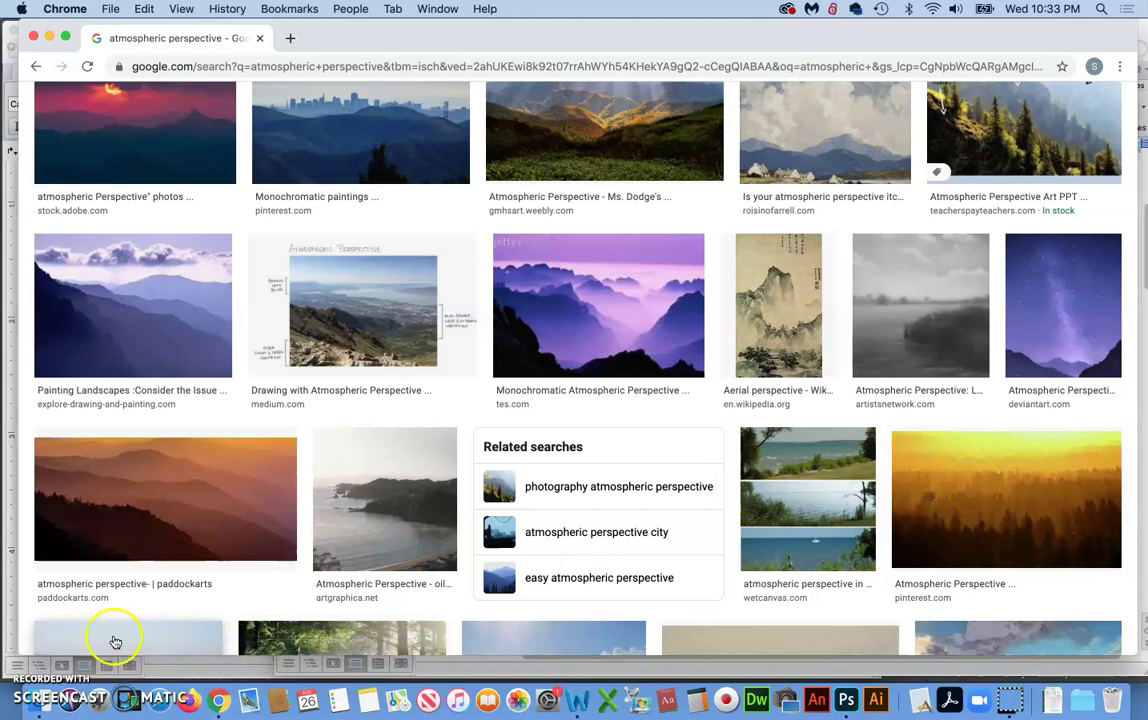
- Search Google Images for 'atmospheric perspective' examples, then for 'cool colors recede'
click(25, 645)
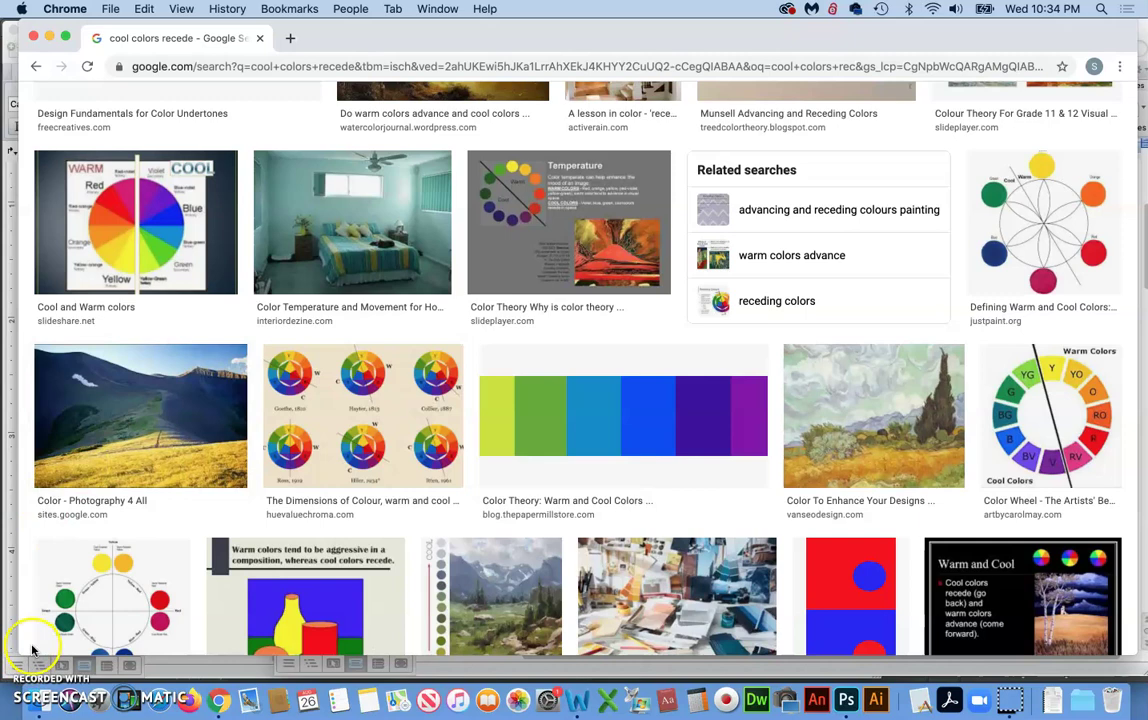
- Back in the outline document, select the technique list from Scale Change onward
key(super+Tab)
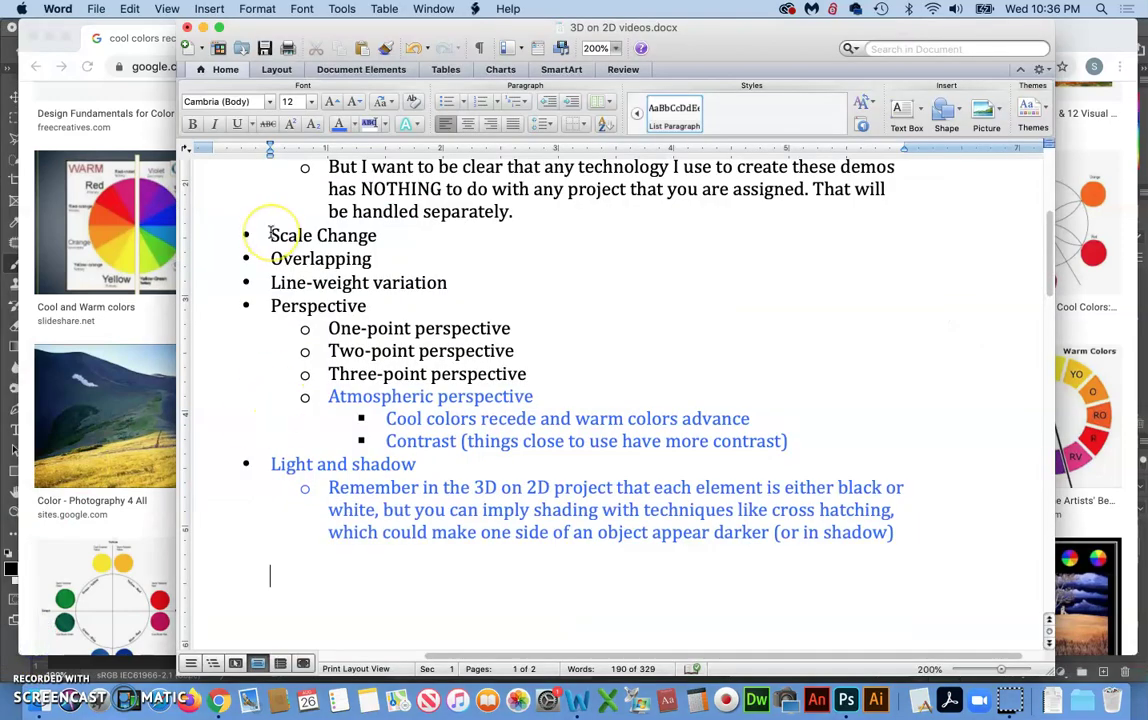
mouse_move(270, 234)
mouse_down()
mouse_move(328, 238)
mouse_move(656, 359)
mouse_move(810, 464)
mouse_move(874, 527)
mouse_move(907, 532)
mouse_up()
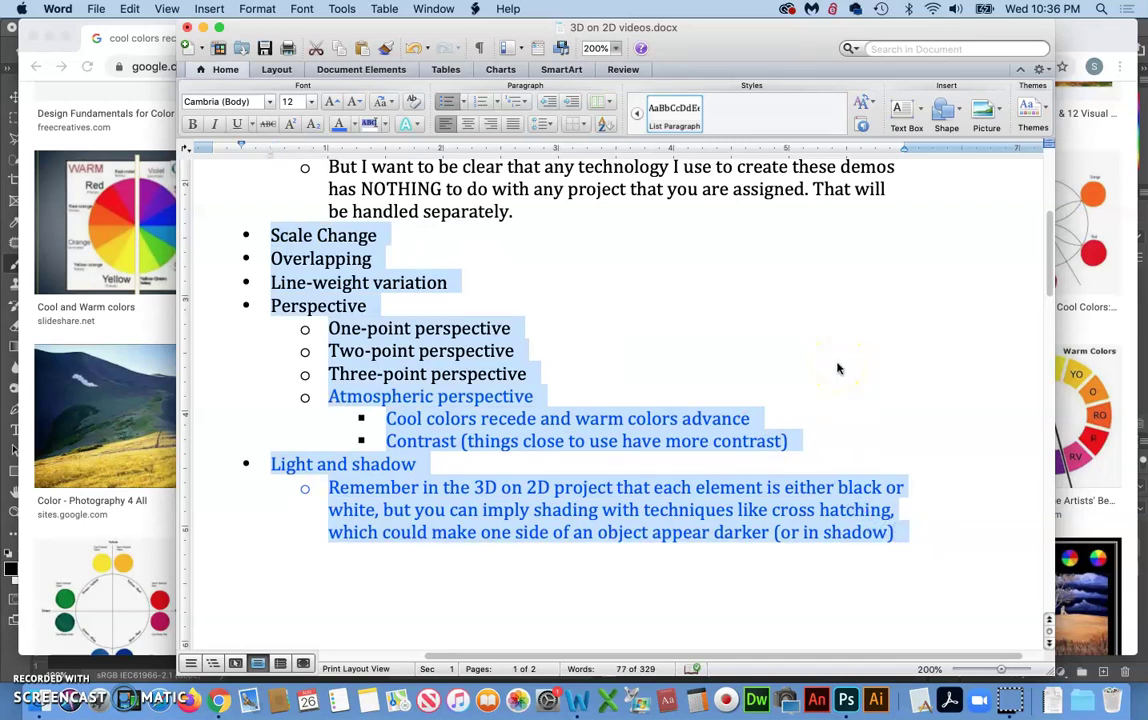